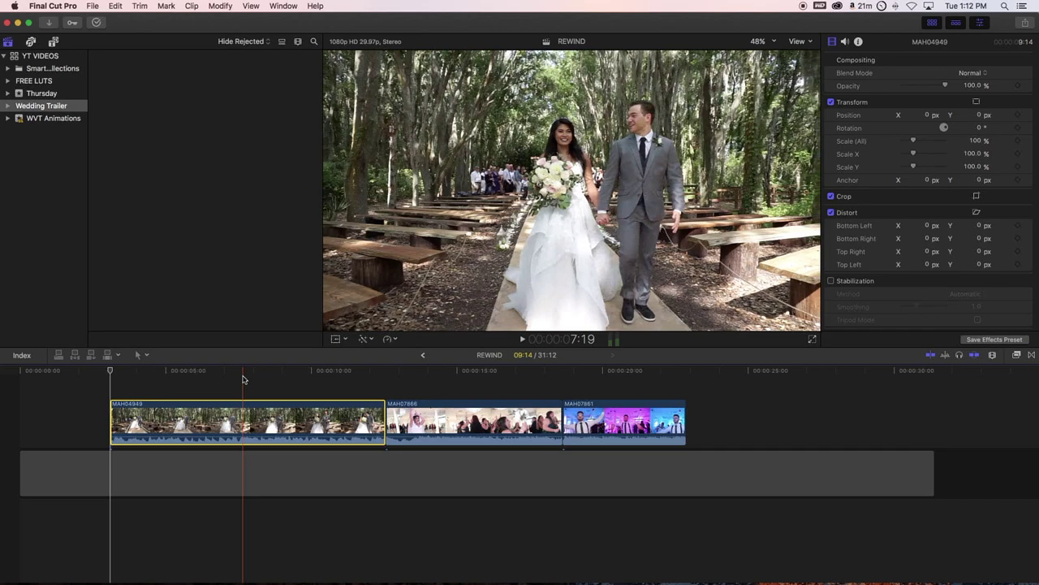
Find the six-second point of the aisle walk in MAH04949 and blade the clip there.
{"action": "left_click", "coordinate": [218, 383]}
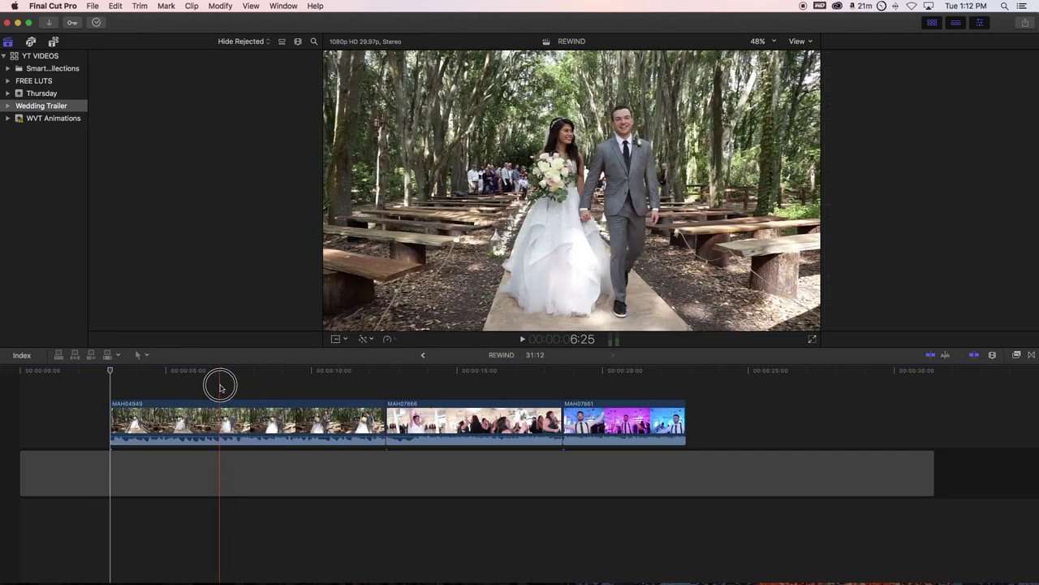
{"action": "left_click", "coordinate": [286, 389]}
{"action": "left_click", "coordinate": [229, 410]}
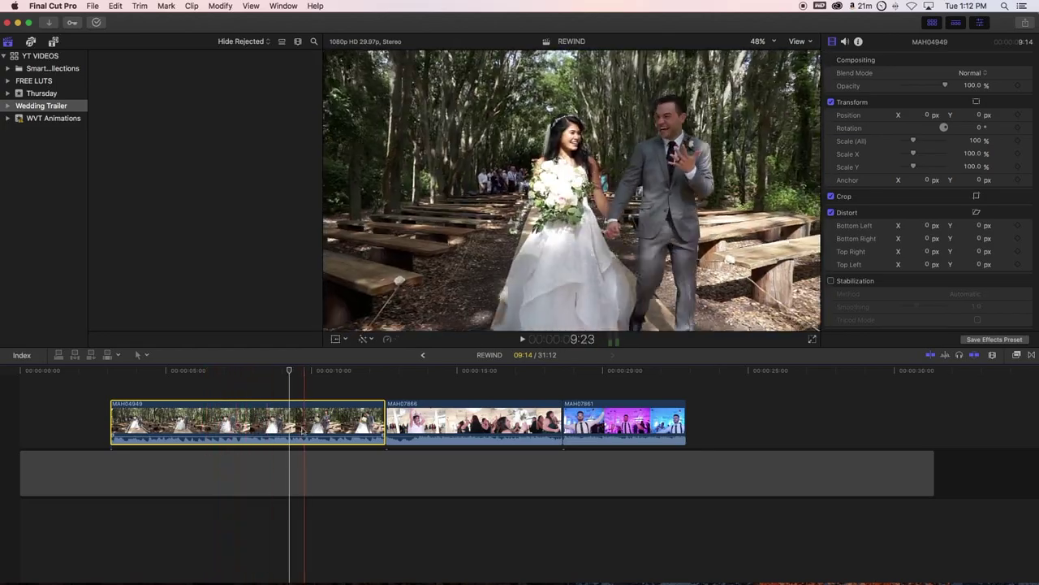
{"action": "key", "text": "space"}
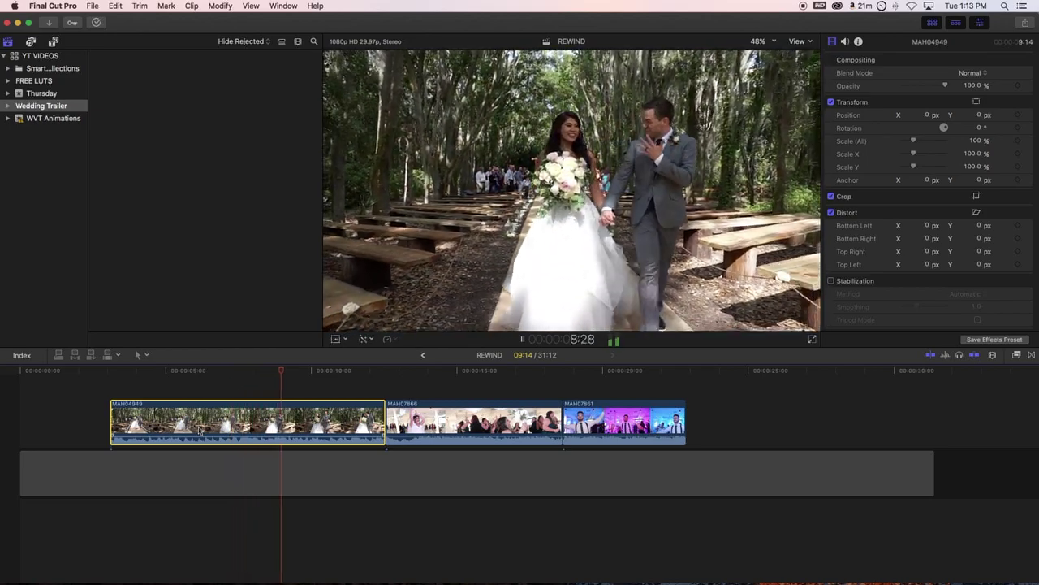
{"action": "left_click", "coordinate": [210, 380]}
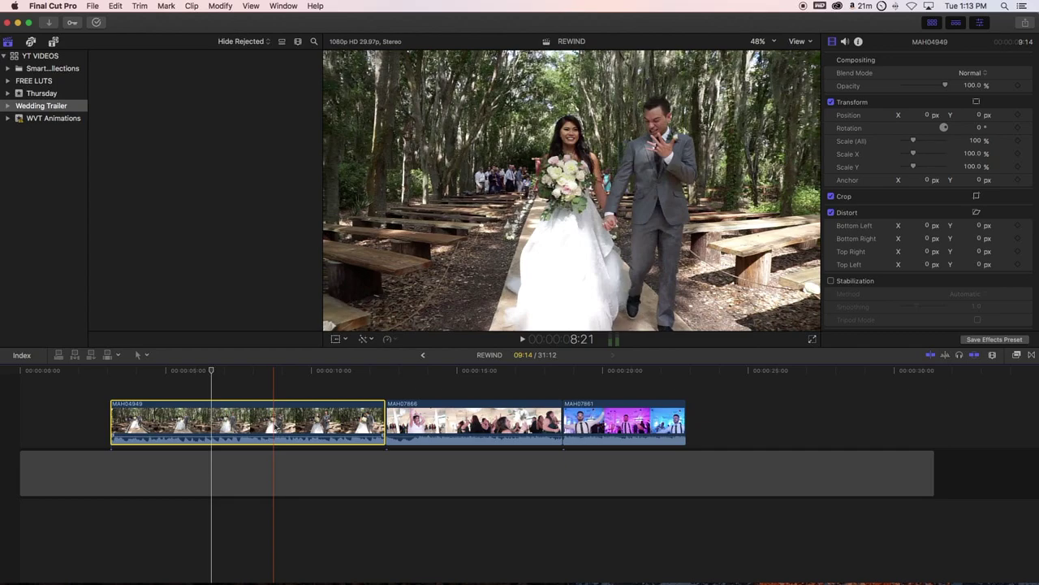
{"action": "left_click", "coordinate": [275, 422]}
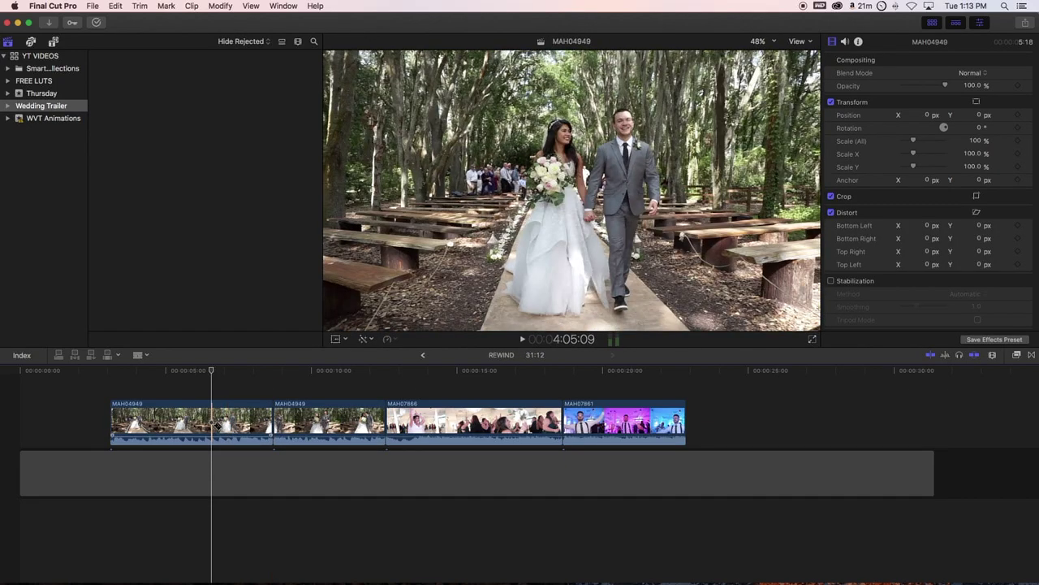
Blade MAH04949 again at the playhead and select the short middle piece with the Select tool.
{"action": "left_click", "coordinate": [218, 424]}
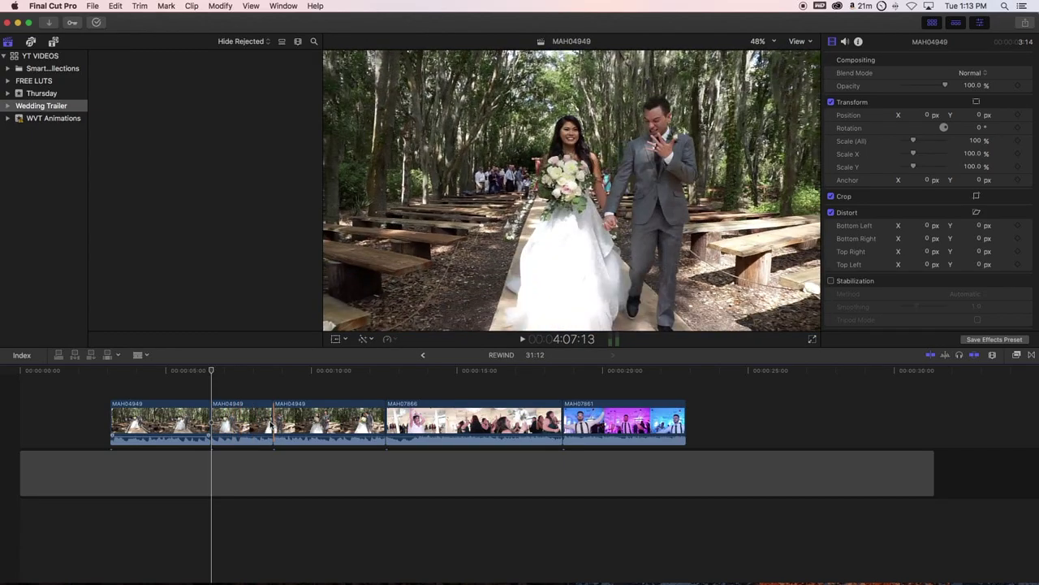
{"action": "key", "text": "a"}
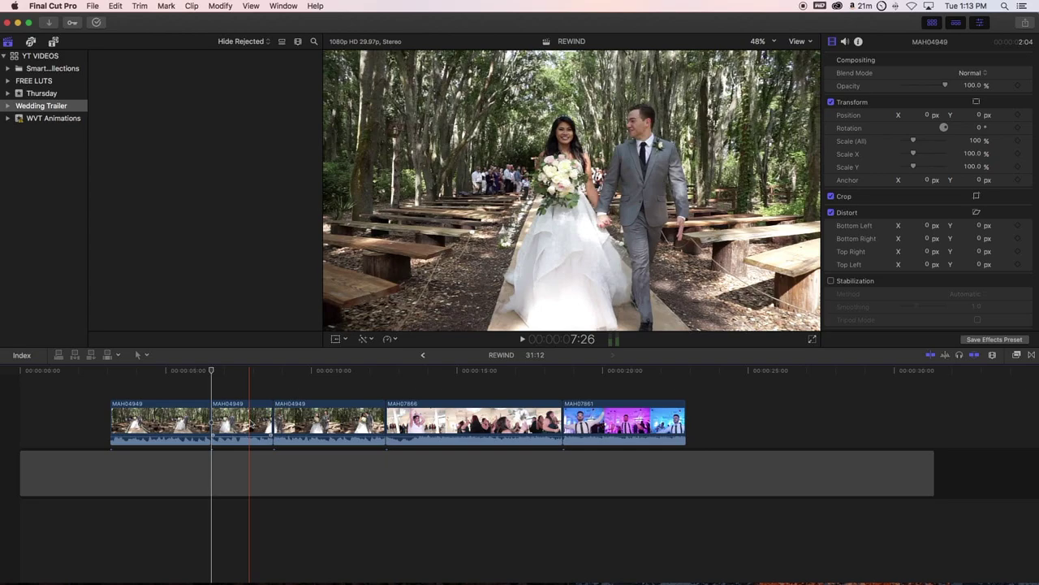
{"action": "left_click", "coordinate": [249, 422]}
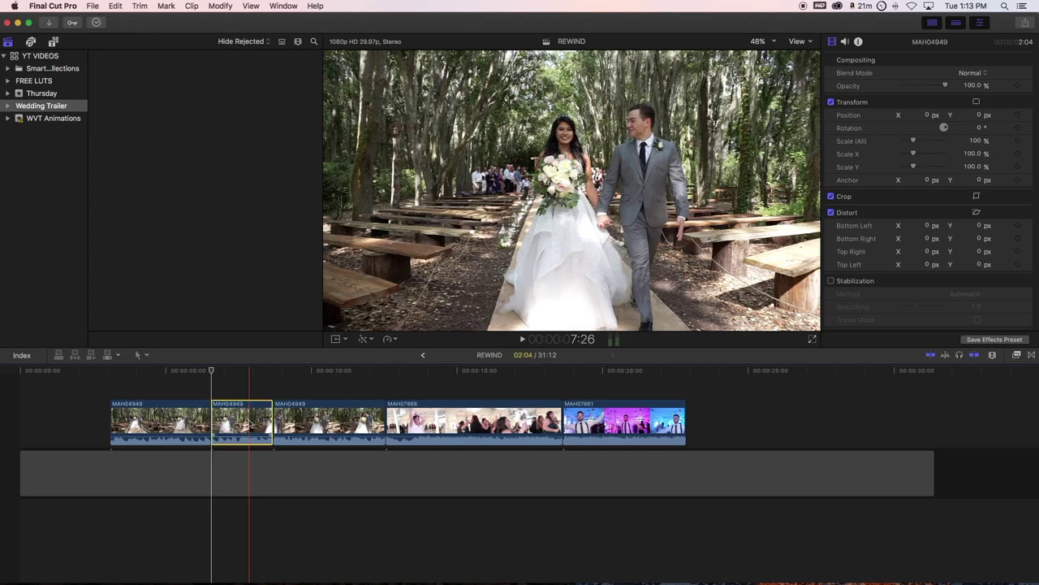
Reverse the short middle MAH04949 piece and preview it playing backwards.
{"action": "left_click", "coordinate": [393, 340]}
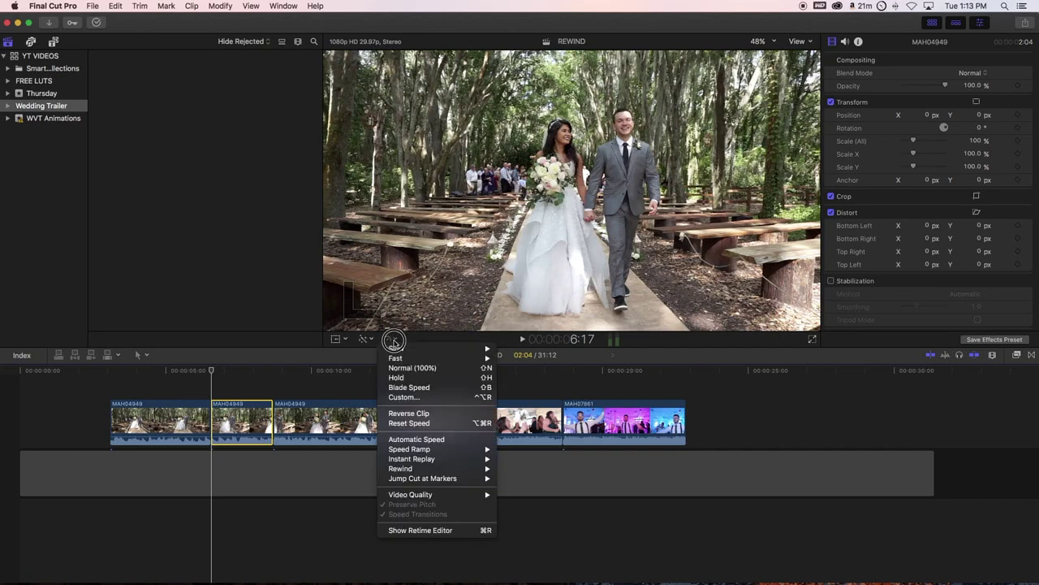
{"action": "left_click", "coordinate": [391, 341]}
{"action": "left_click", "coordinate": [389, 339]}
{"action": "left_click", "coordinate": [389, 339]}
{"action": "left_click", "coordinate": [390, 340]}
{"action": "left_click", "coordinate": [392, 340]}
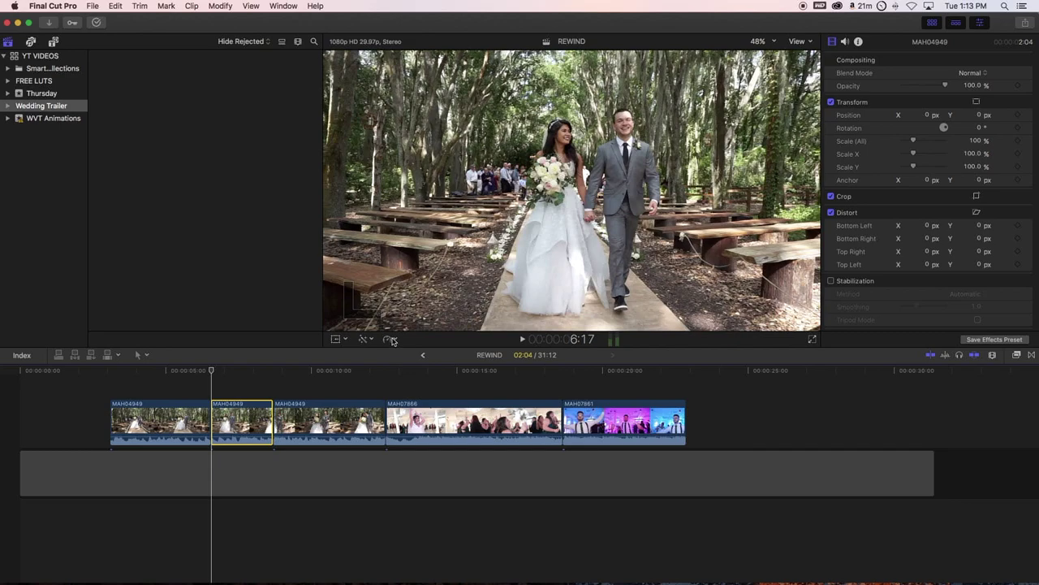
{"action": "left_click", "coordinate": [393, 340]}
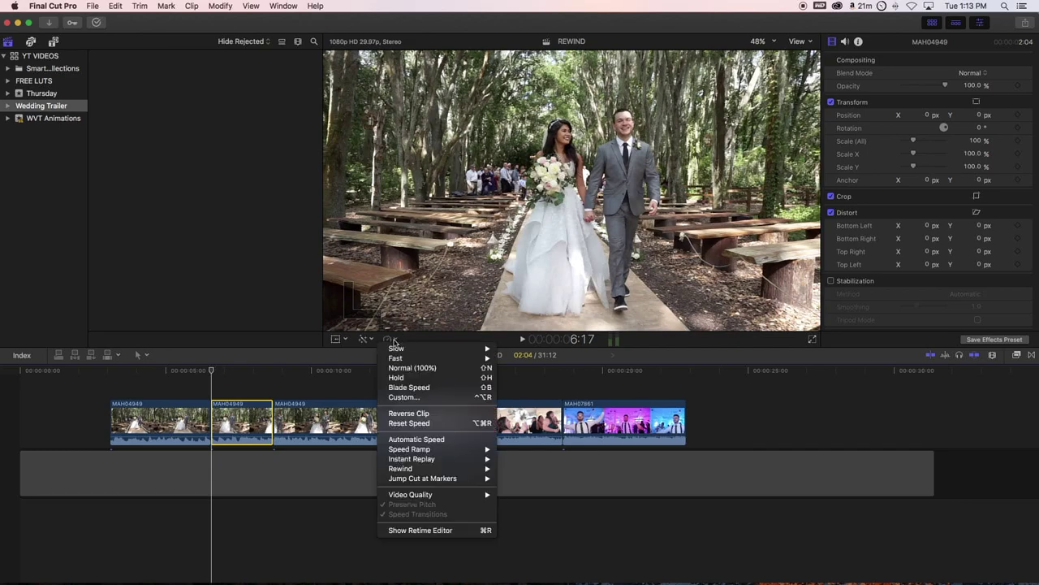
{"action": "left_click", "coordinate": [409, 413]}
{"action": "key", "text": "space"}
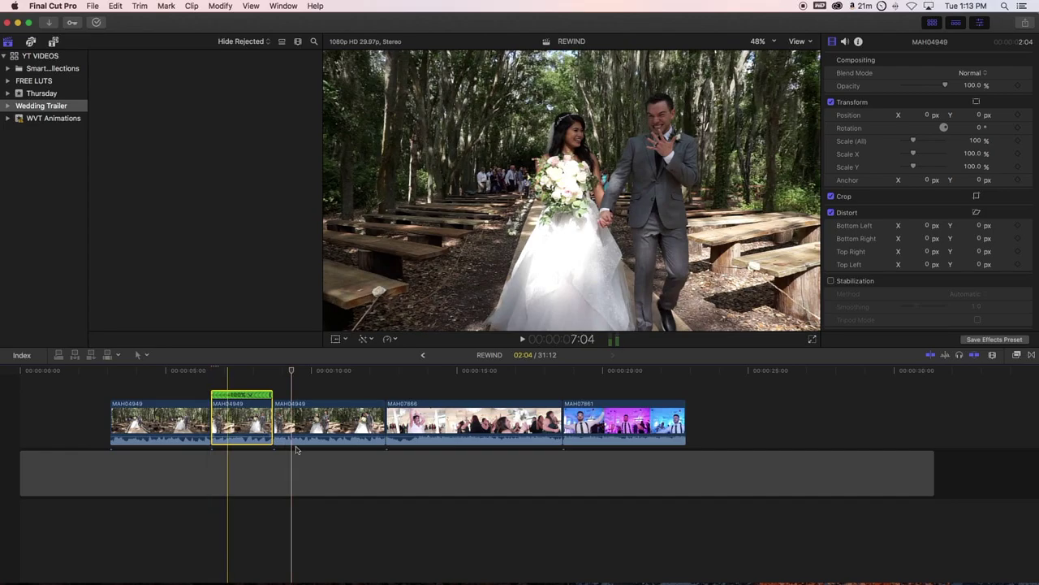
{"action": "key", "text": "space"}
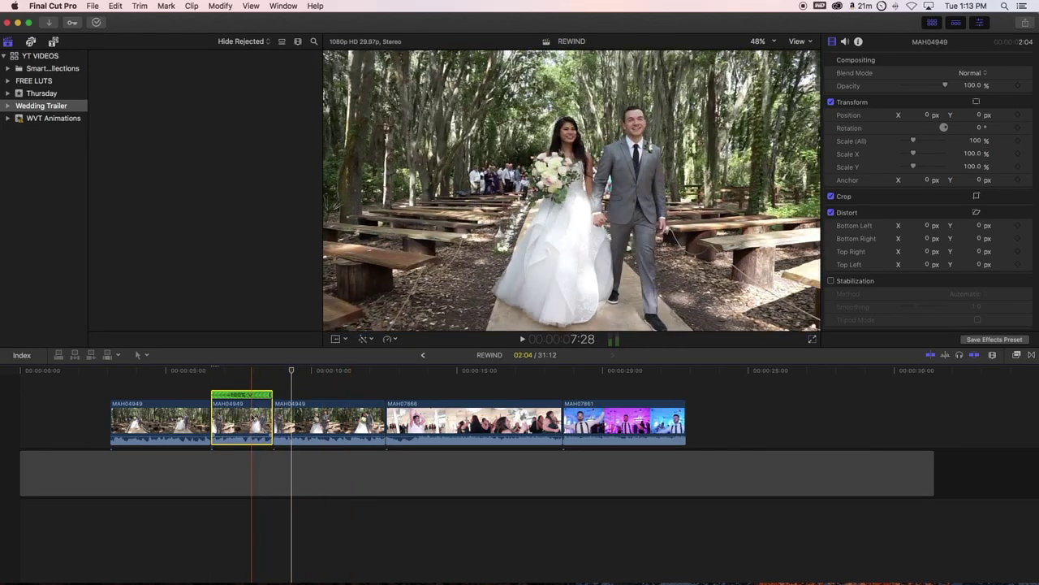
Return the middle piece to Normal (100%) speed and play it from its start.
{"action": "key", "text": "Left"}
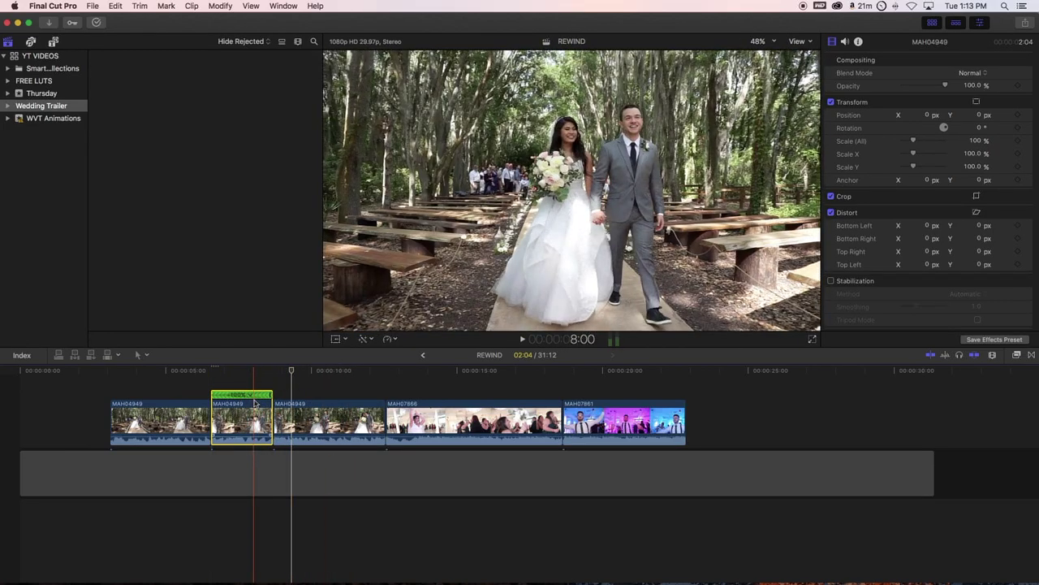
{"action": "key", "text": "Up"}
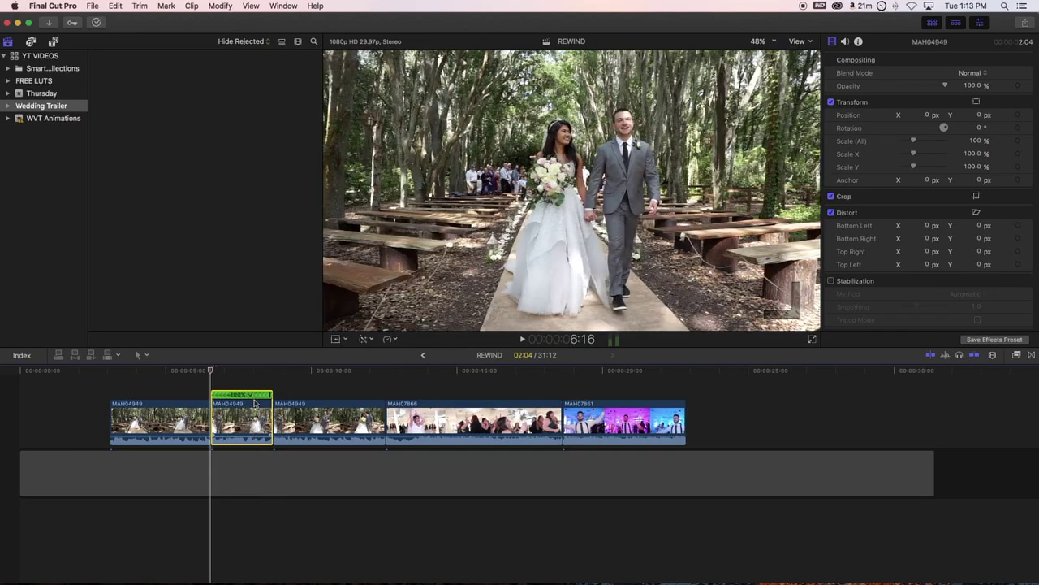
{"action": "key", "text": "shift+n"}
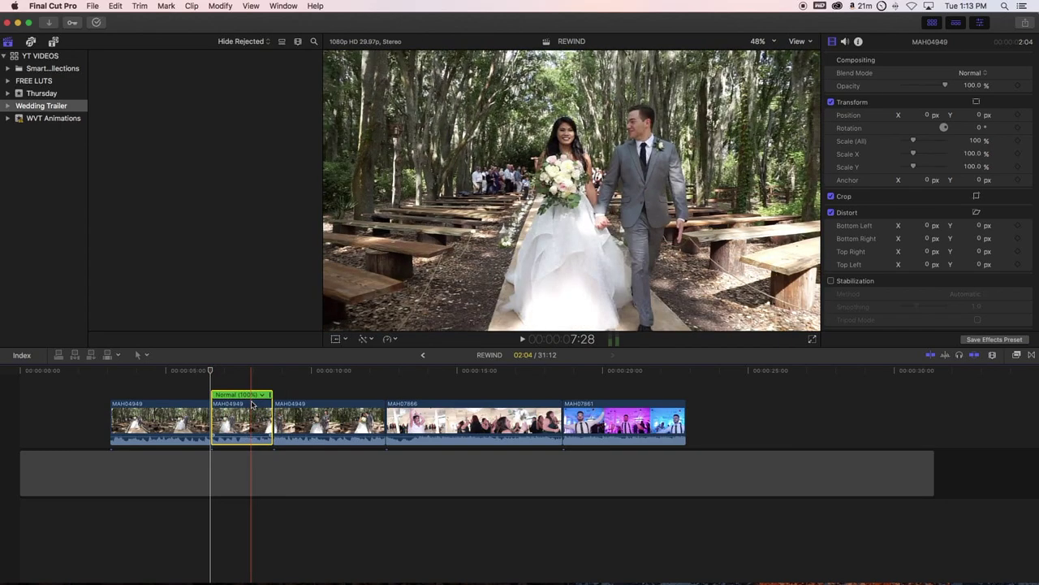
{"action": "key", "text": "space"}
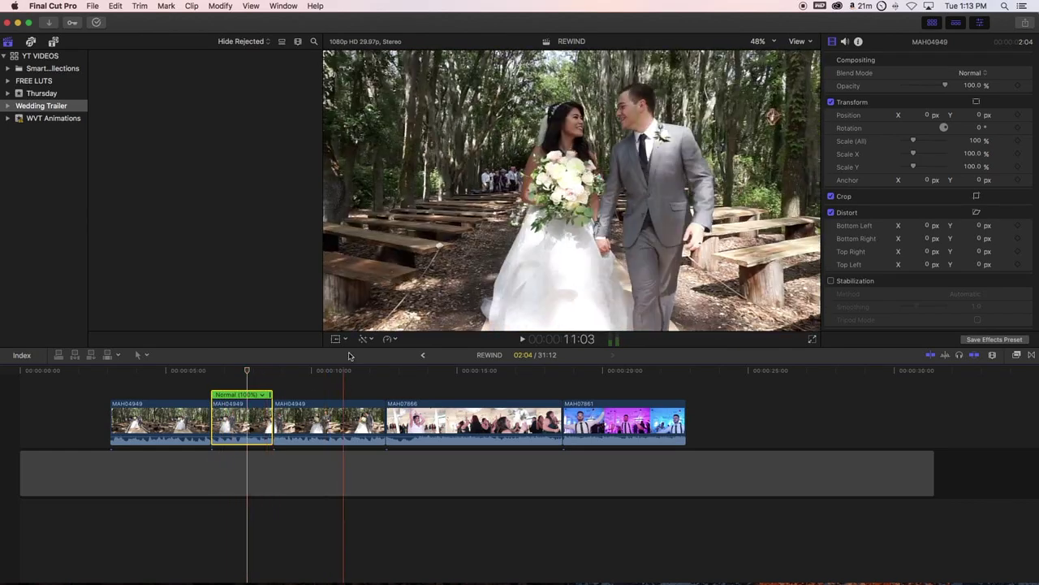
{"action": "left_click", "coordinate": [389, 339]}
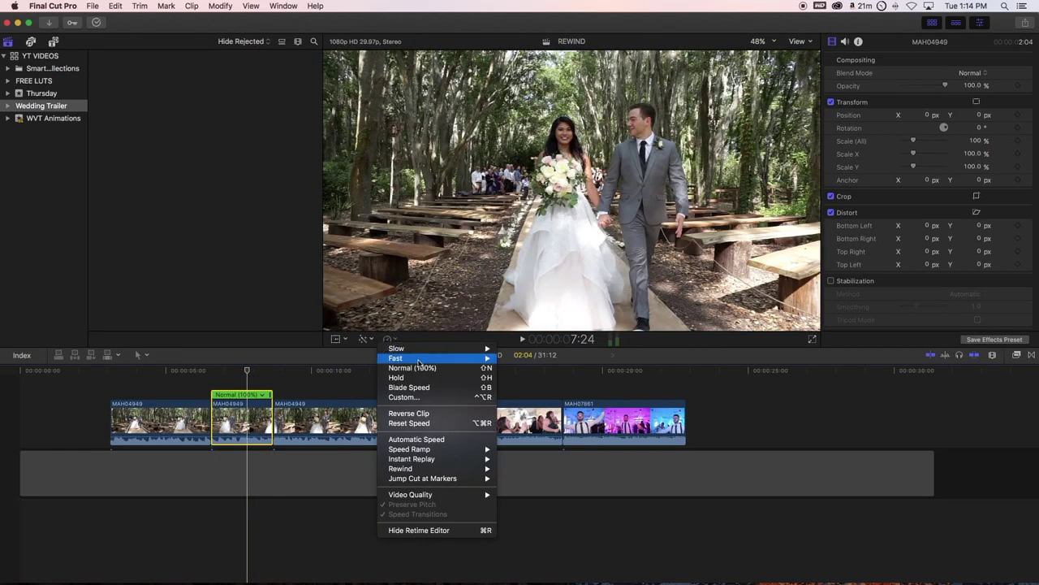
Turn Reverse Clip on and off again for the middle piece, then zoom the timeline in.
{"action": "left_click", "coordinate": [427, 414]}
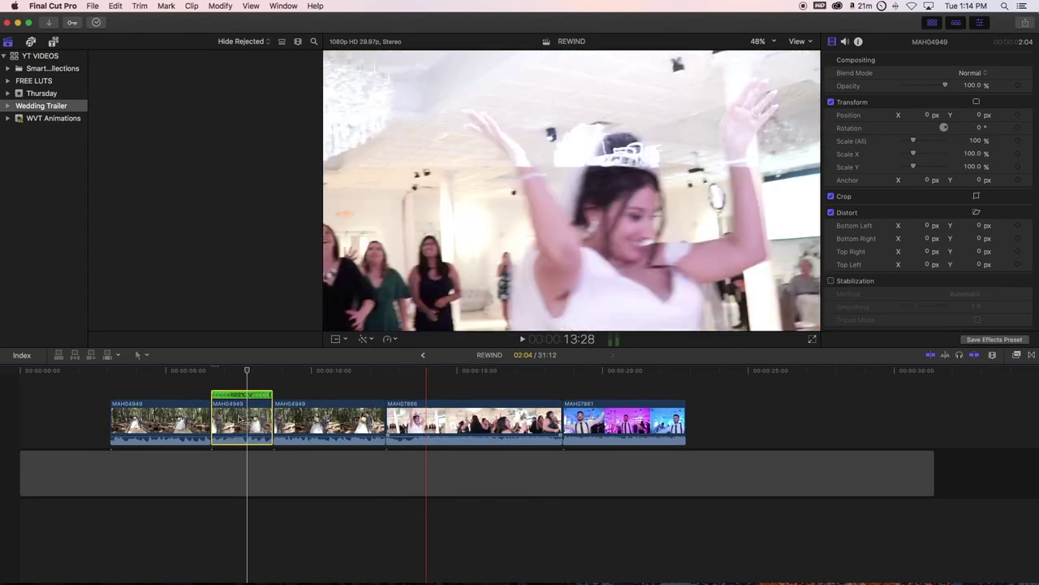
{"action": "left_click", "coordinate": [389, 339]}
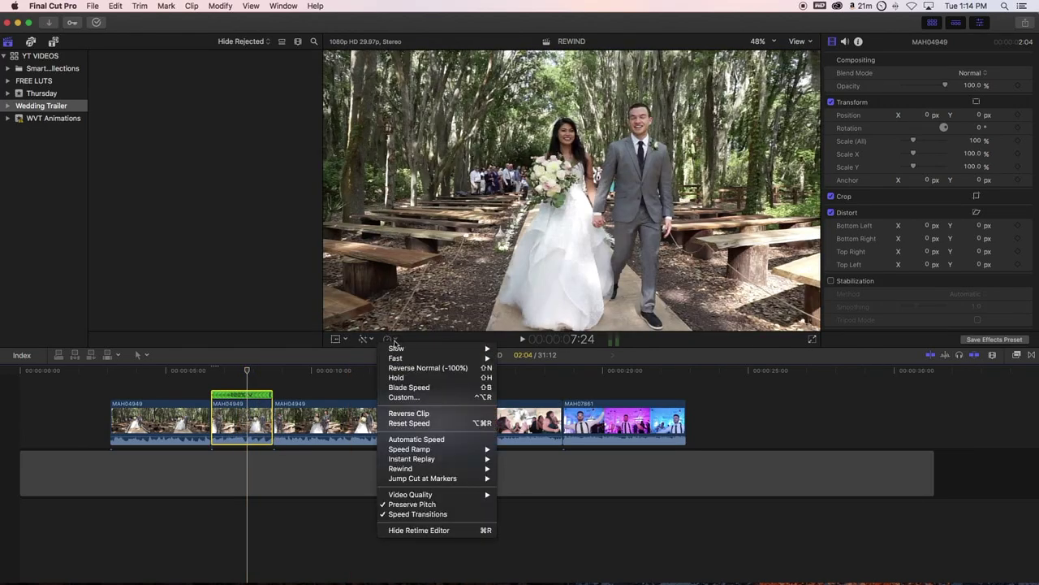
{"action": "mouse_move", "coordinate": [431, 453]}
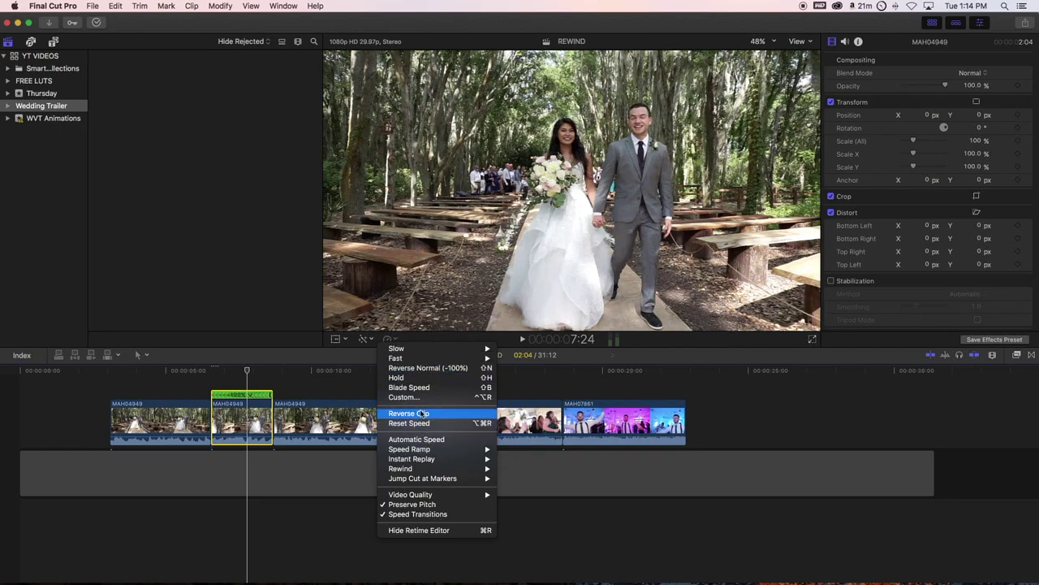
{"action": "left_click", "coordinate": [418, 414]}
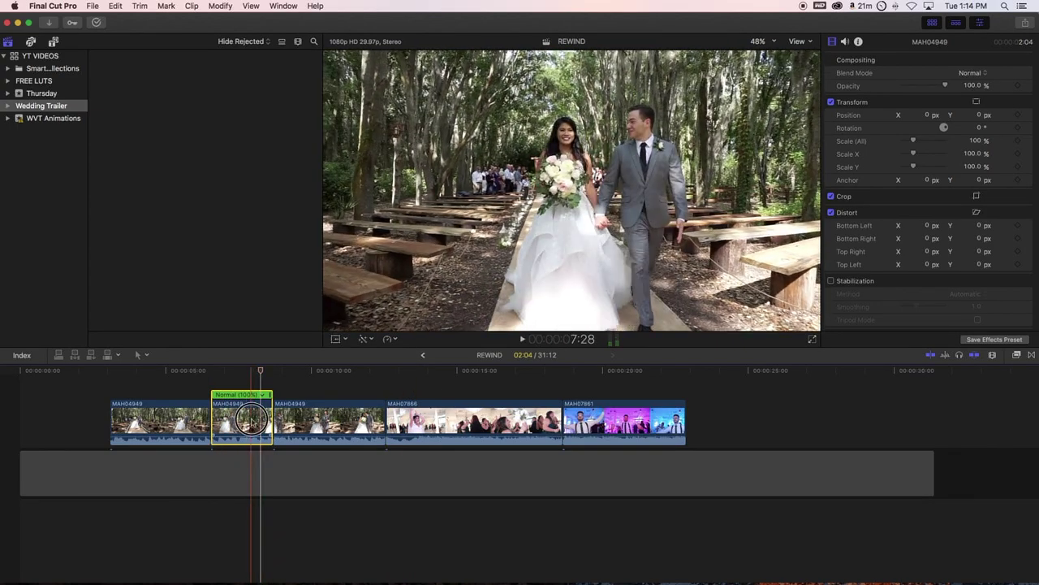
{"action": "left_click", "coordinate": [181, 372]}
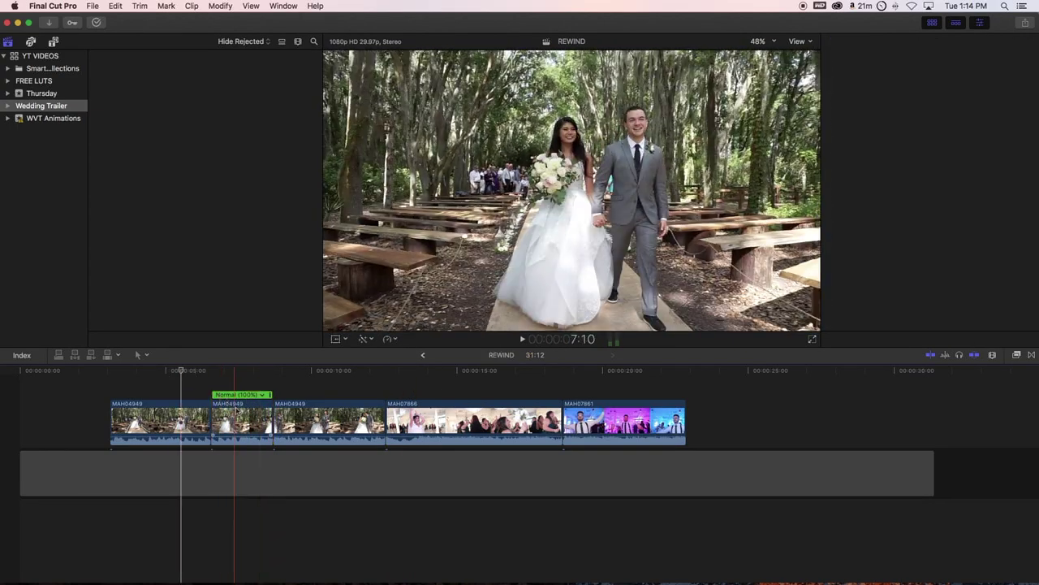
{"action": "key", "text": "super+equal"}
{"action": "key", "text": "super+equal"}
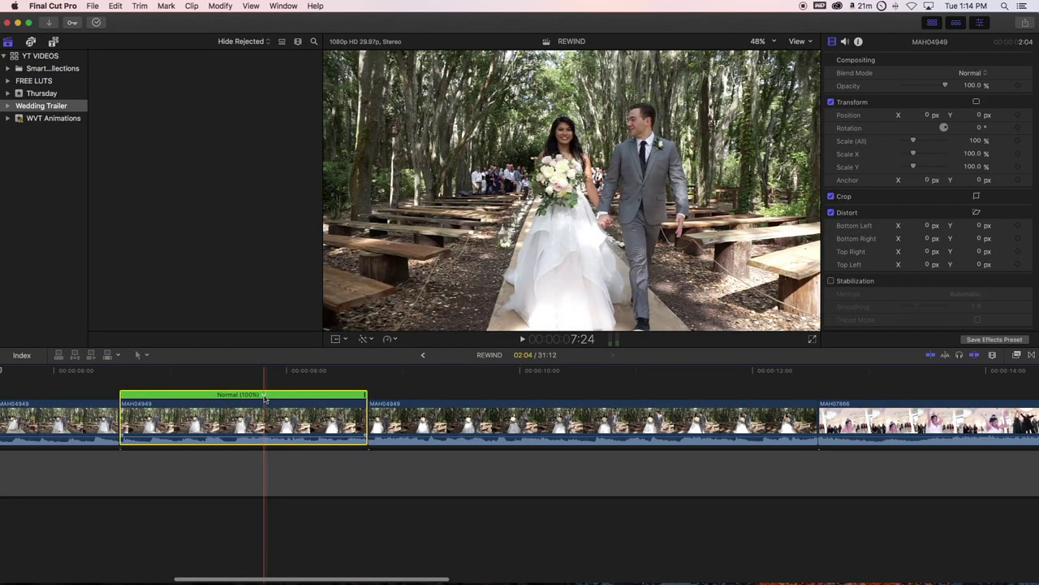
Set the middle MAH04949 section to Slow 50% from its speed presets, skipping Custom speed.
{"action": "left_click", "coordinate": [264, 396]}
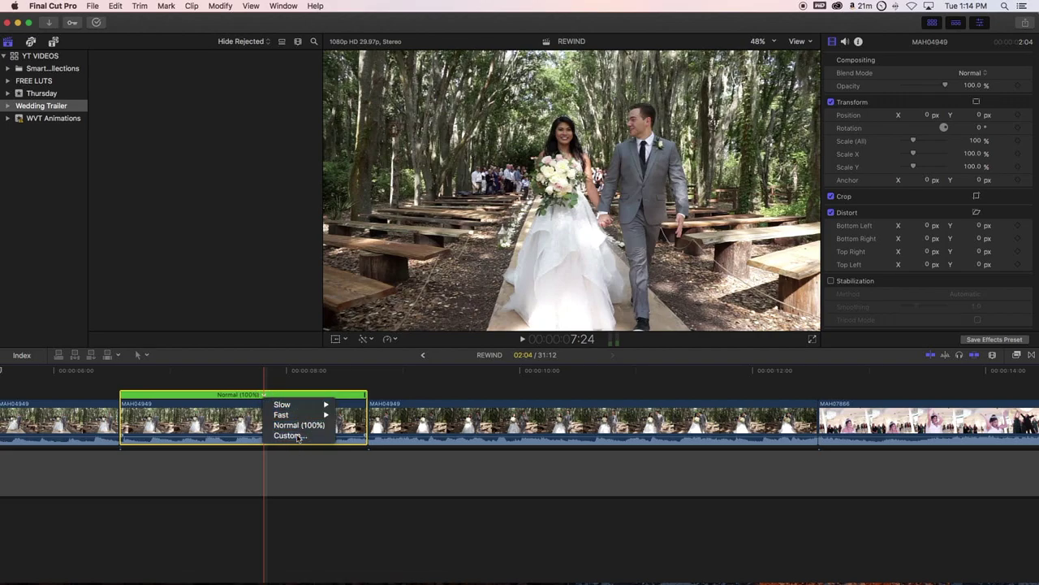
{"action": "left_click", "coordinate": [294, 436]}
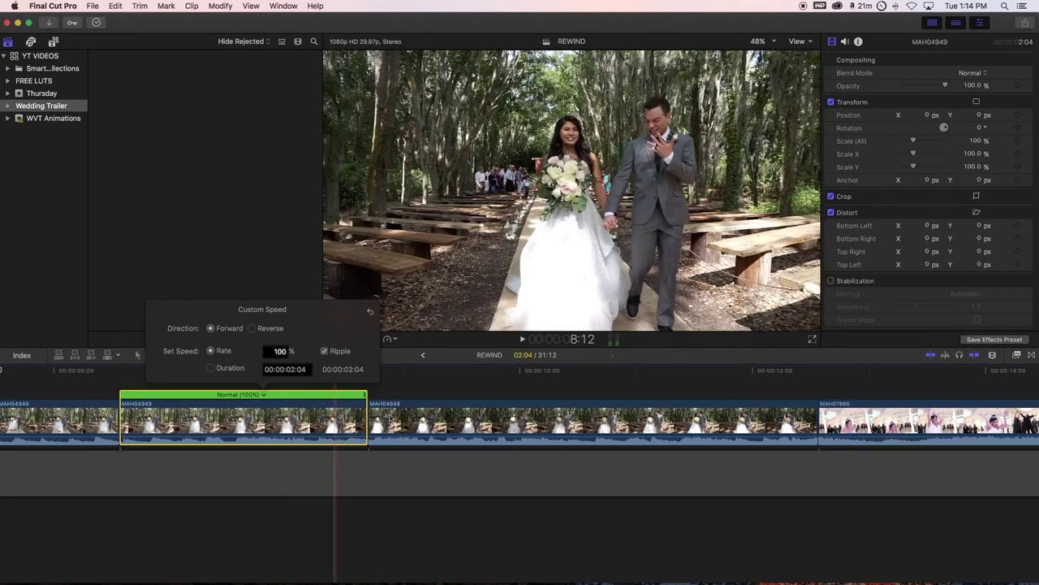
{"action": "left_click", "coordinate": [411, 393]}
{"action": "left_click", "coordinate": [263, 395]}
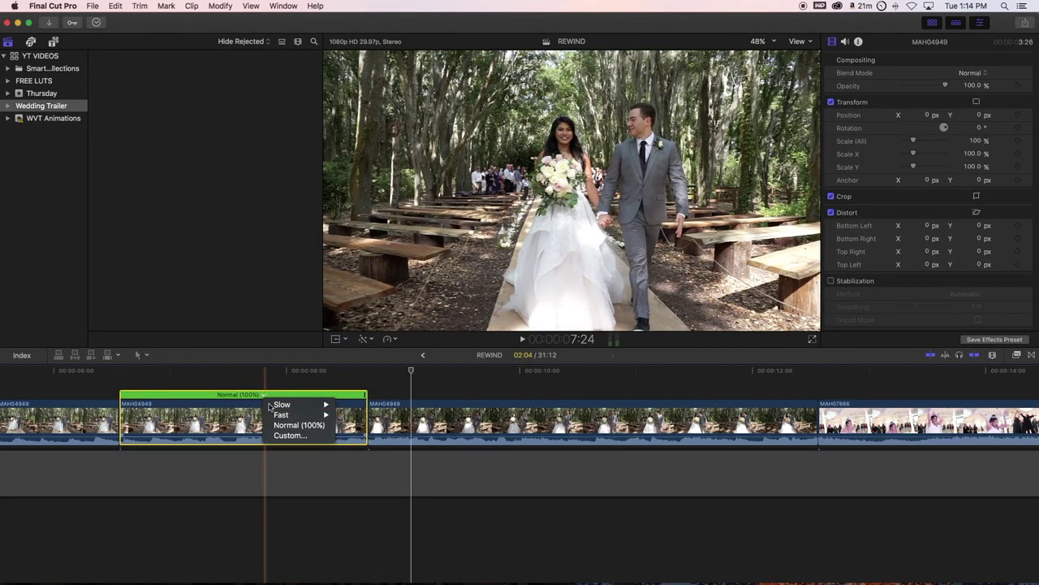
{"action": "mouse_move", "coordinate": [321, 404]}
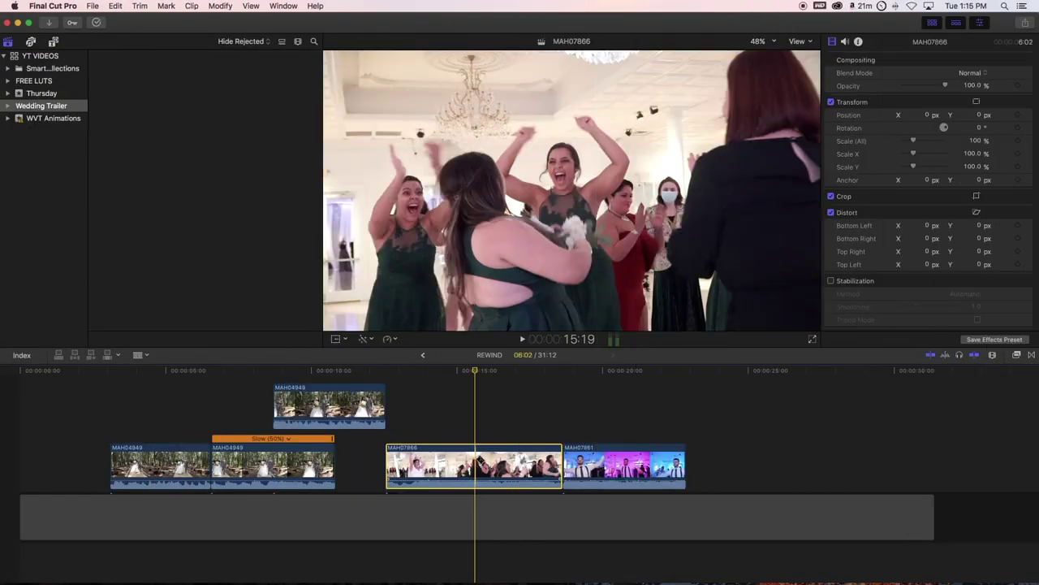
Blade MAH07866 at the current frame, select its first half, and zoom the timeline in.
{"action": "left_click", "coordinate": [476, 465]}
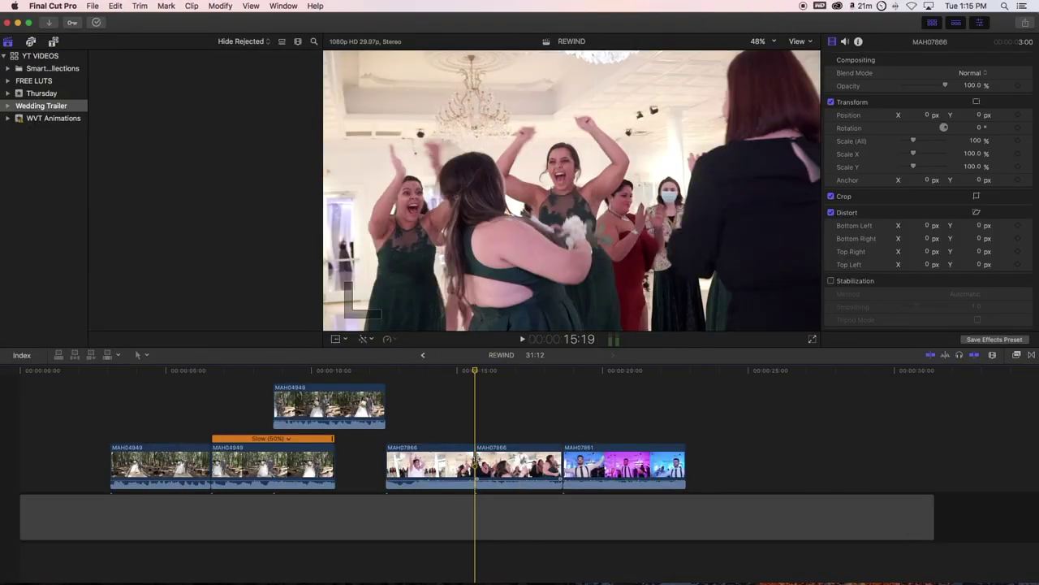
{"action": "left_click", "coordinate": [431, 467]}
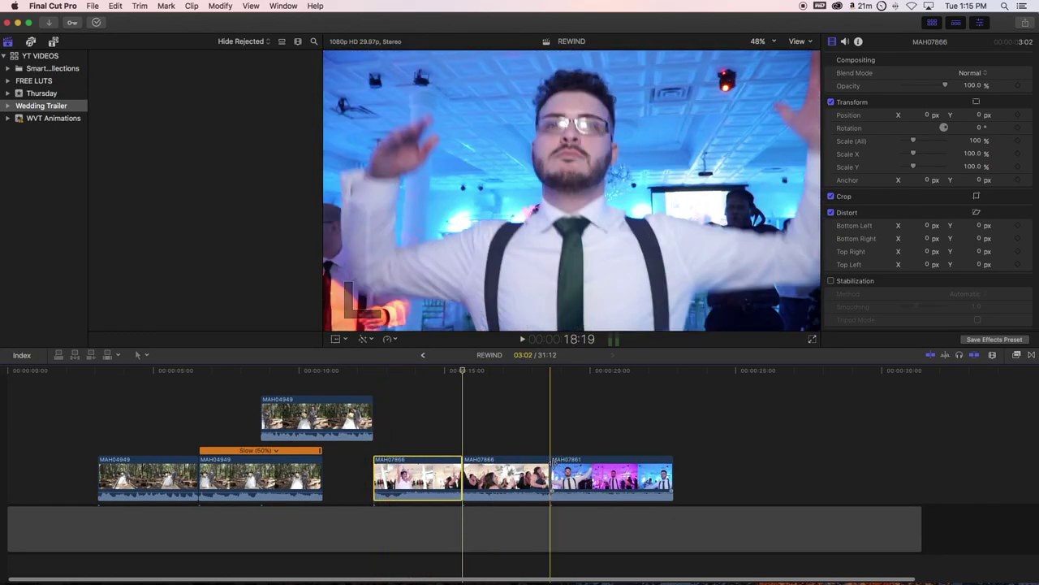
{"action": "key", "text": "super+equal"}
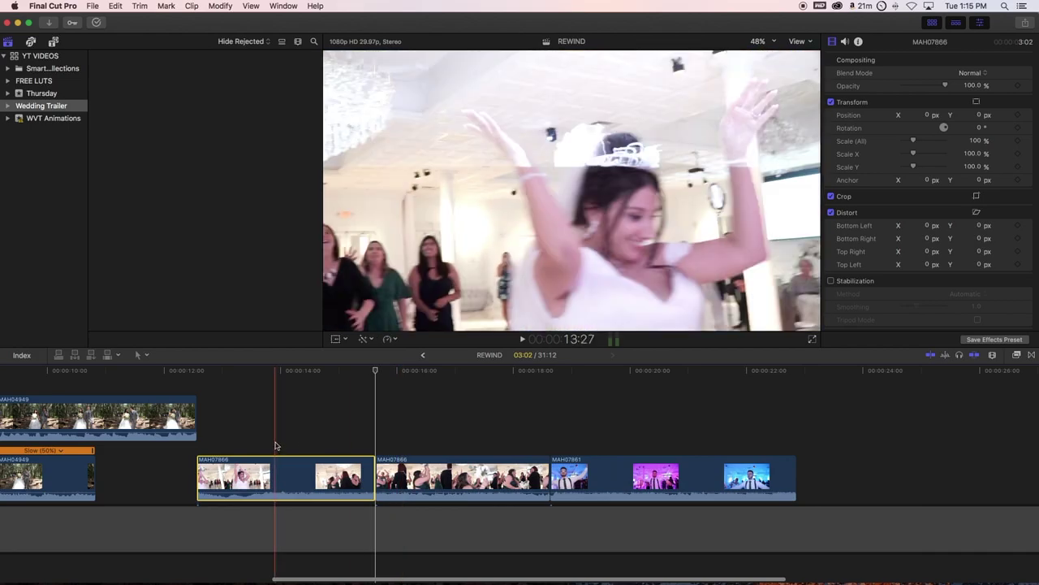
{"action": "scroll", "coordinate": [296, 445], "scroll_direction": "left", "scroll_amount": 3}
{"action": "scroll", "coordinate": [296, 445], "scroll_direction": "left", "scroll_amount": 2}
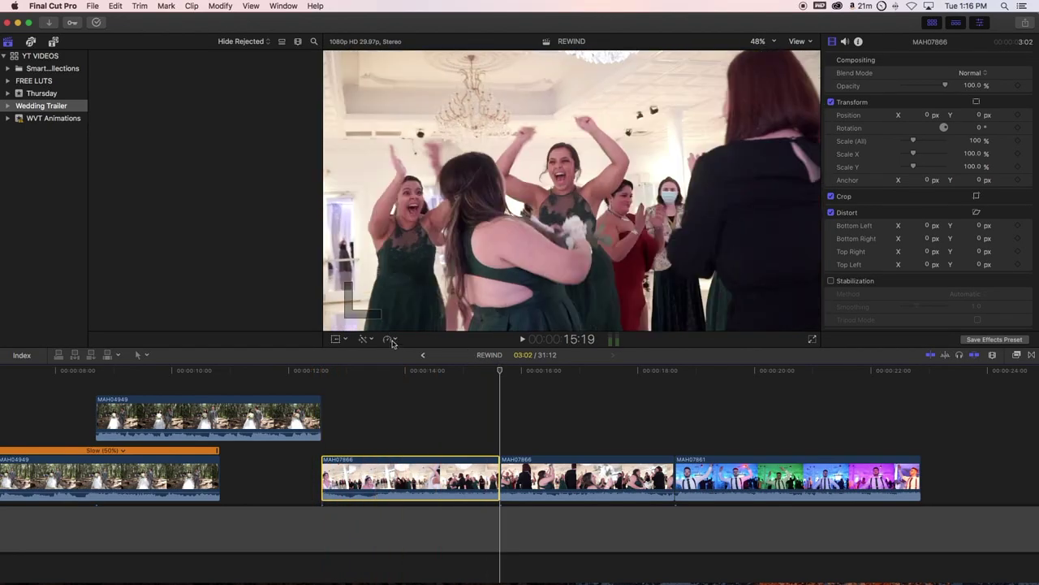
{"action": "left_click", "coordinate": [390, 339]}
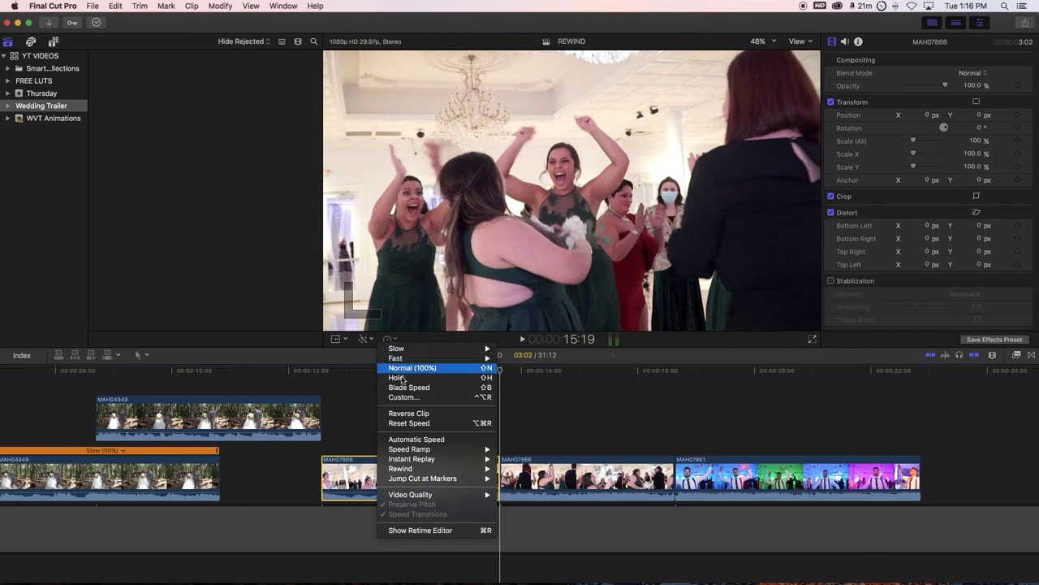
Reverse the first MAH07866 section, preview it, and connect it above the second section.
{"action": "left_click", "coordinate": [422, 413]}
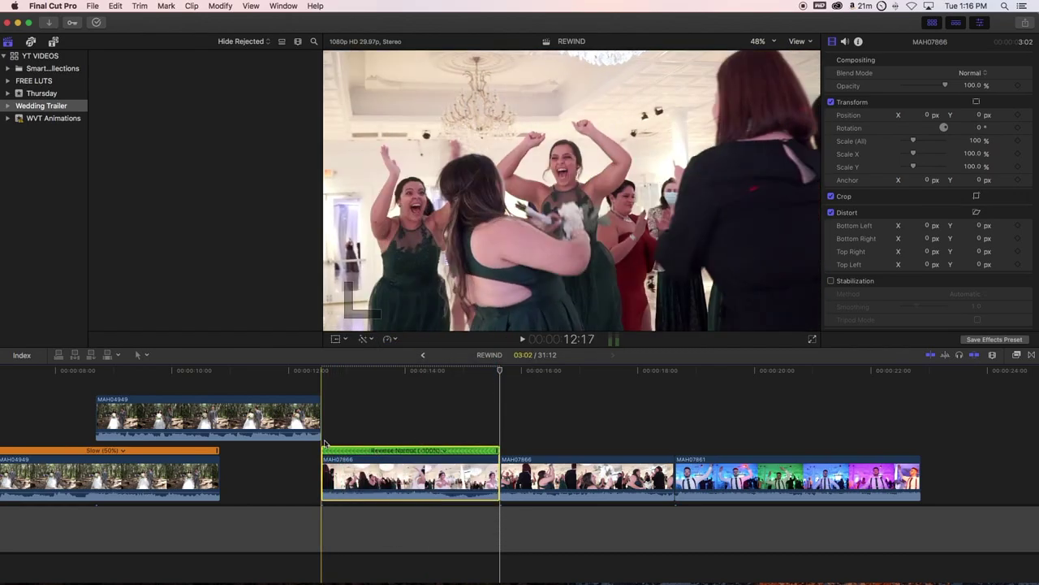
{"action": "key", "text": "space"}
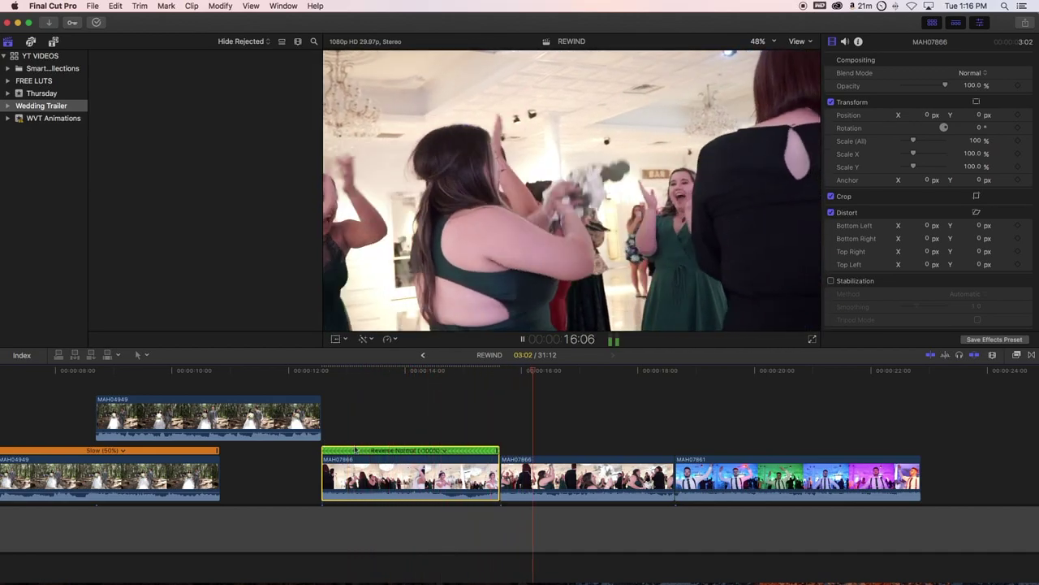
{"action": "left_click_drag", "start_coordinate": [402, 474], "coordinate": [581, 427]}
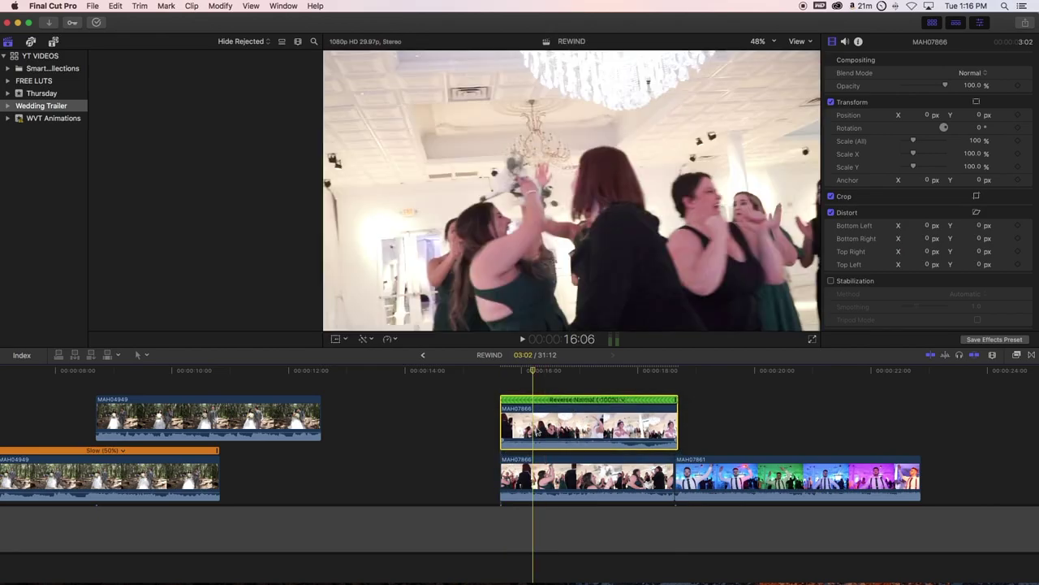
{"action": "left_click_drag", "start_coordinate": [561, 418], "coordinate": [395, 475]}
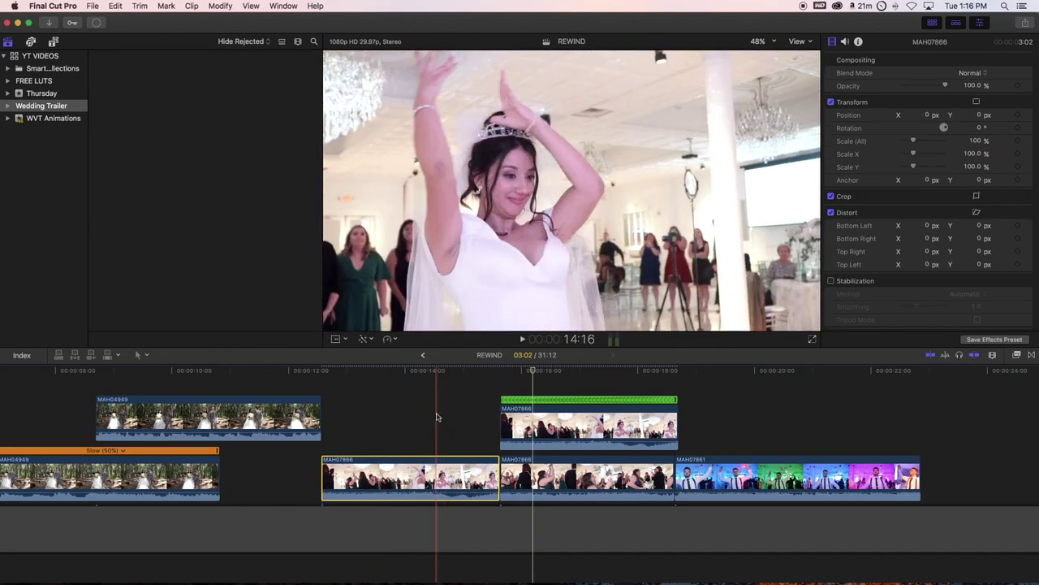
Reverse the storyline's first MAH07866 section, review it, then set its Custom direction to Forward.
{"action": "key", "text": "super+r"}
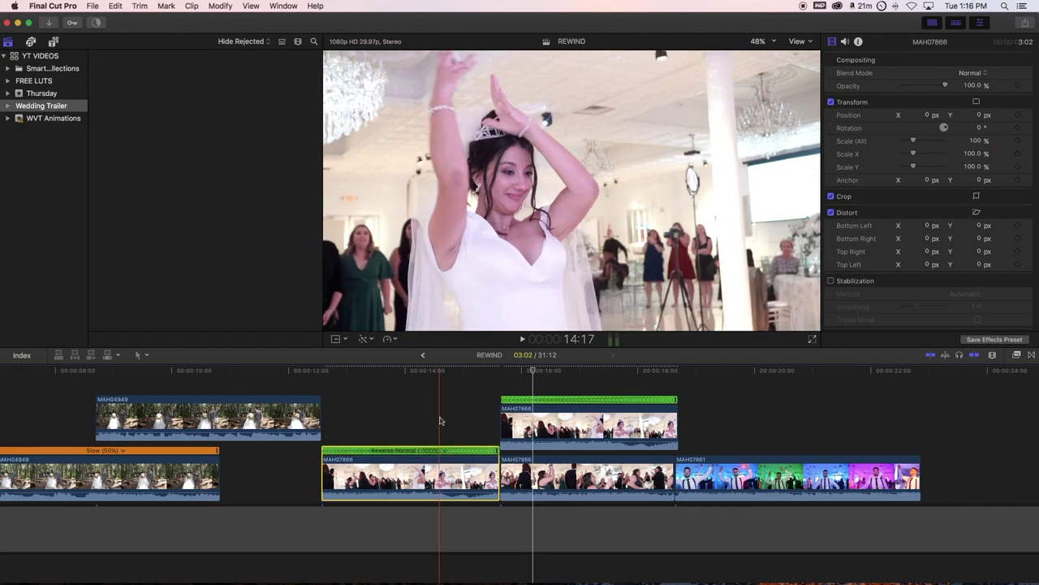
{"action": "left_click", "coordinate": [430, 443]}
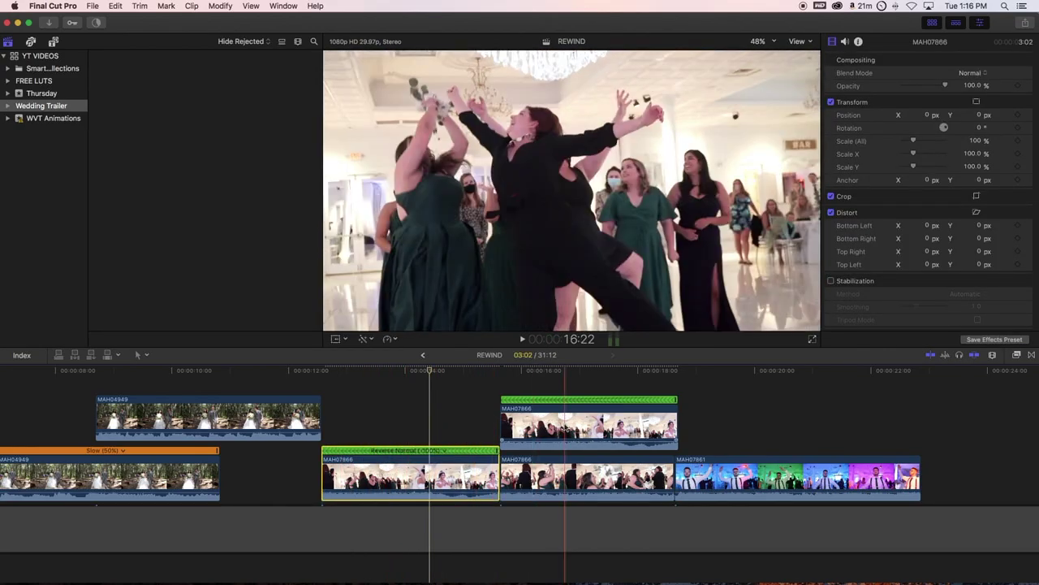
{"action": "key", "text": "space"}
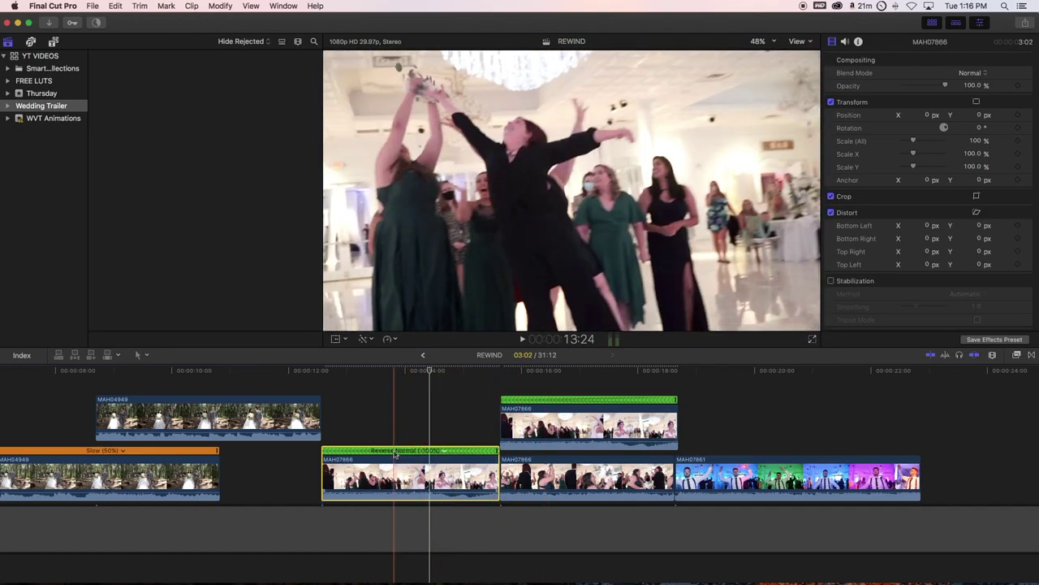
{"action": "key", "text": "space"}
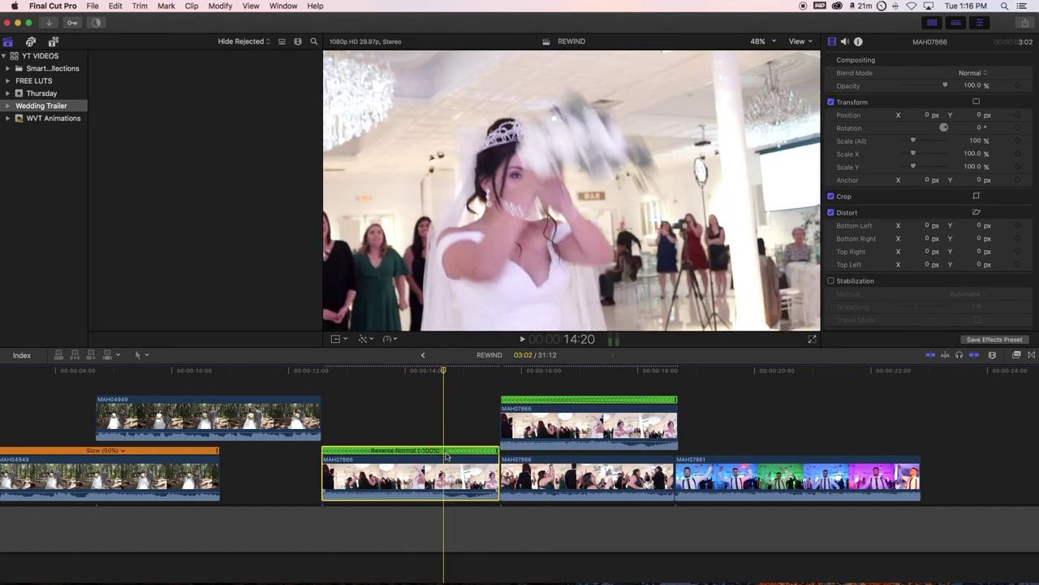
{"action": "left_click", "coordinate": [445, 452]}
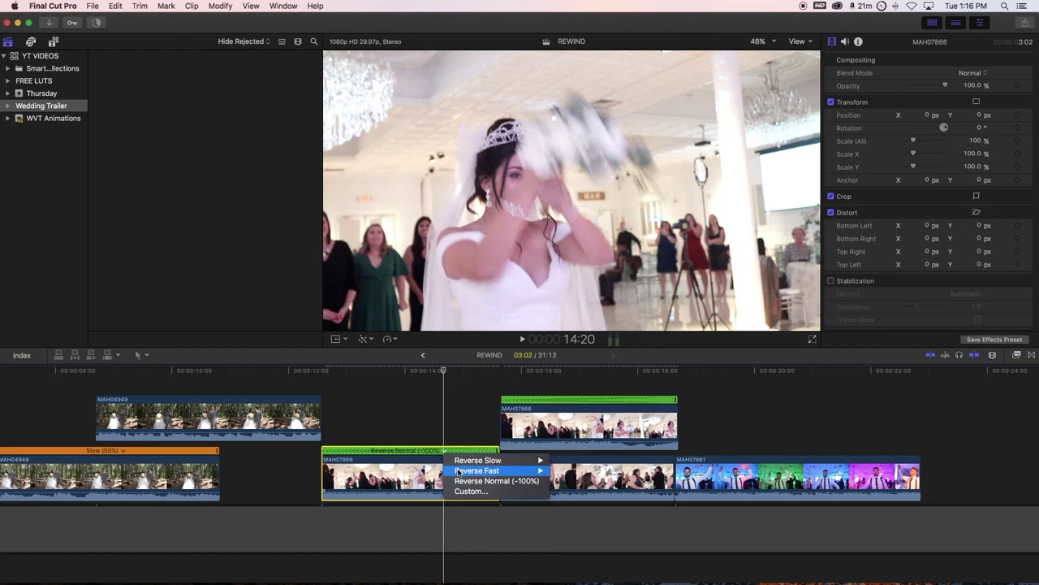
{"action": "left_click", "coordinate": [469, 491]}
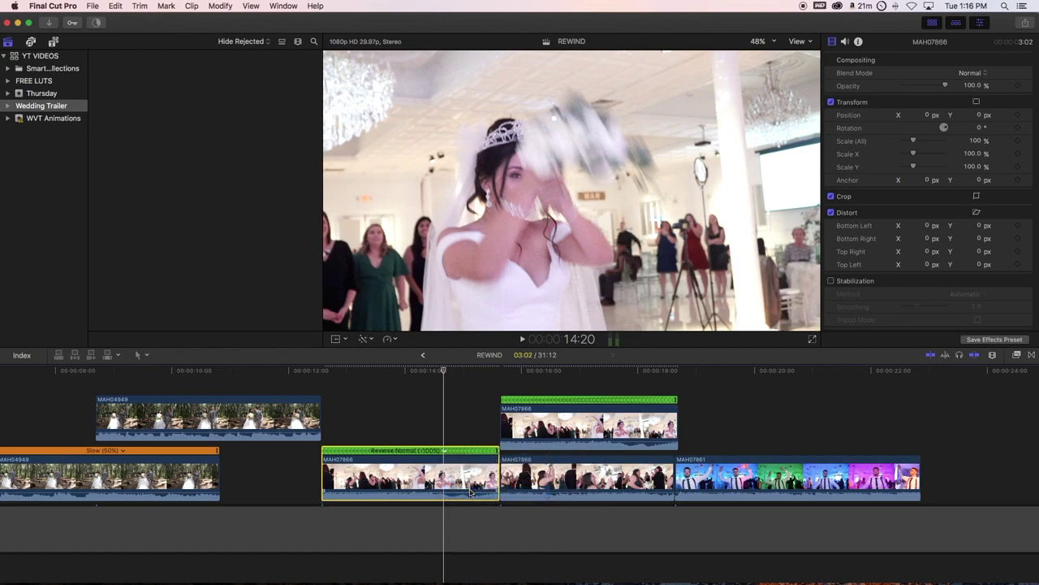
{"action": "left_click", "coordinate": [392, 384]}
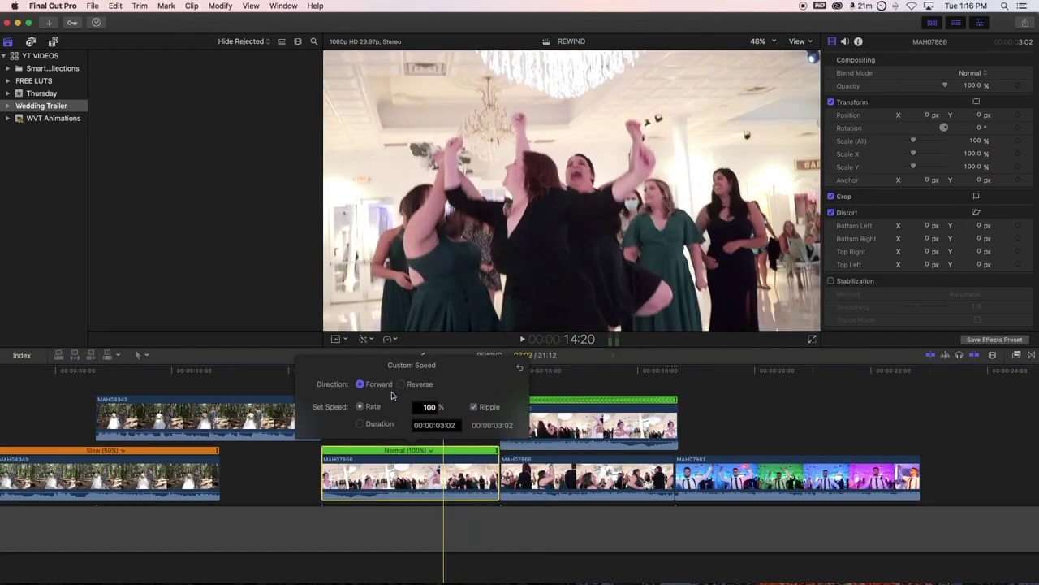
{"action": "left_click", "coordinate": [304, 459]}
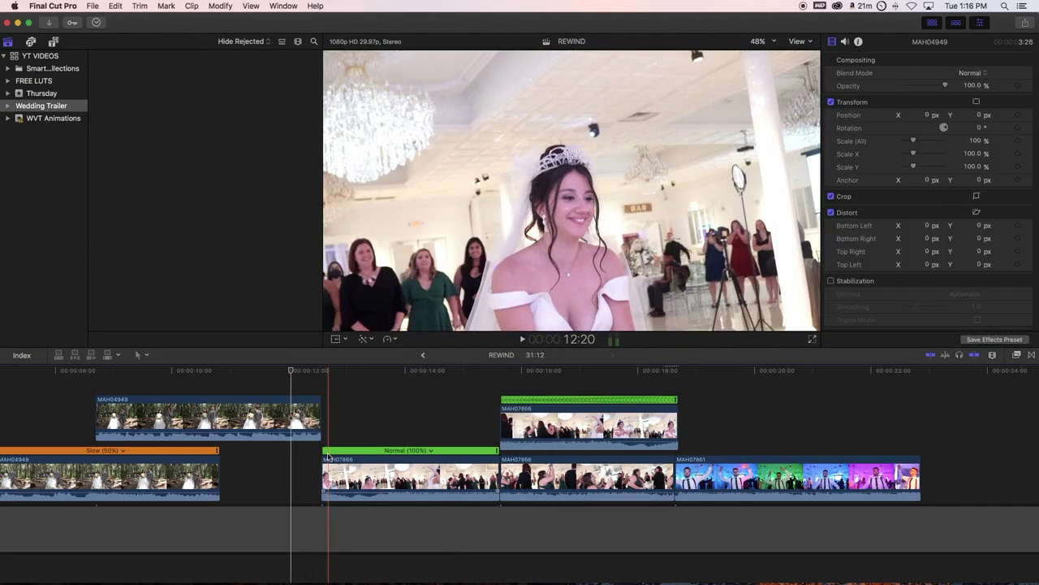
{"action": "key", "text": "space"}
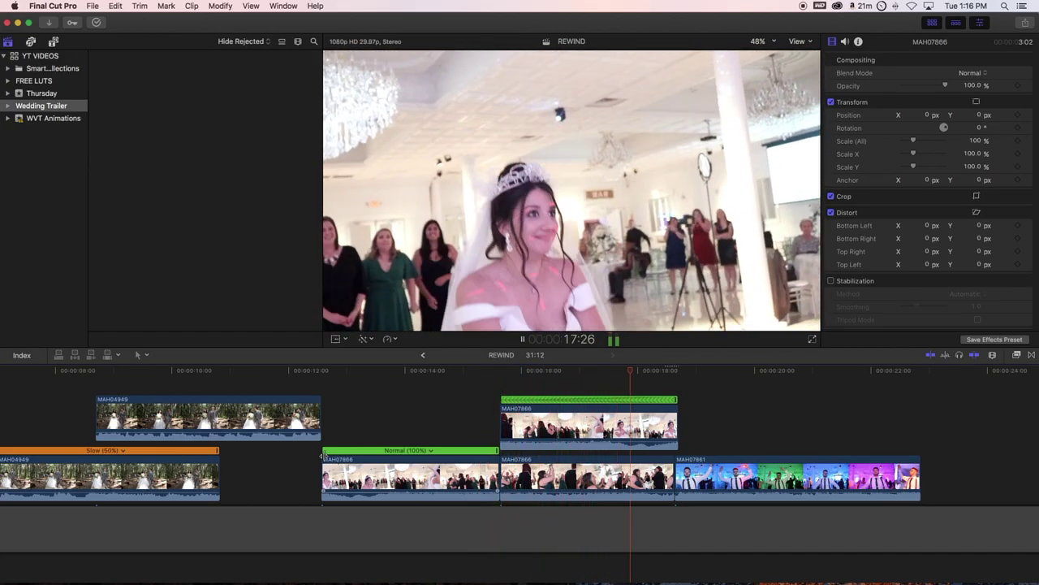
{"action": "key", "text": "space"}
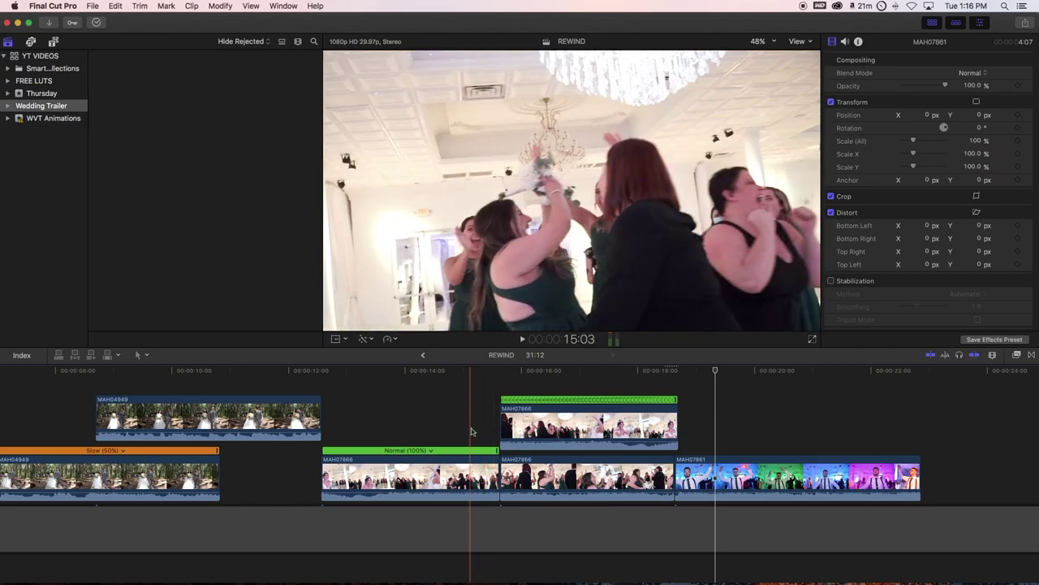
{"action": "left_click", "coordinate": [621, 427]}
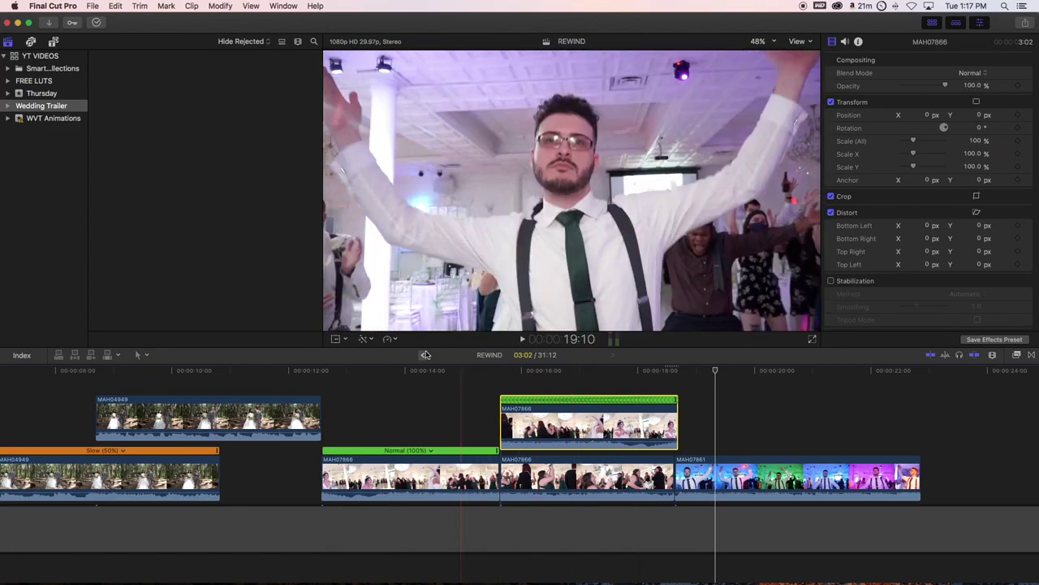
Speed the short connected clip to Fast 8x and set MAH07866 to Normal (100%).
{"action": "left_click", "coordinate": [393, 340]}
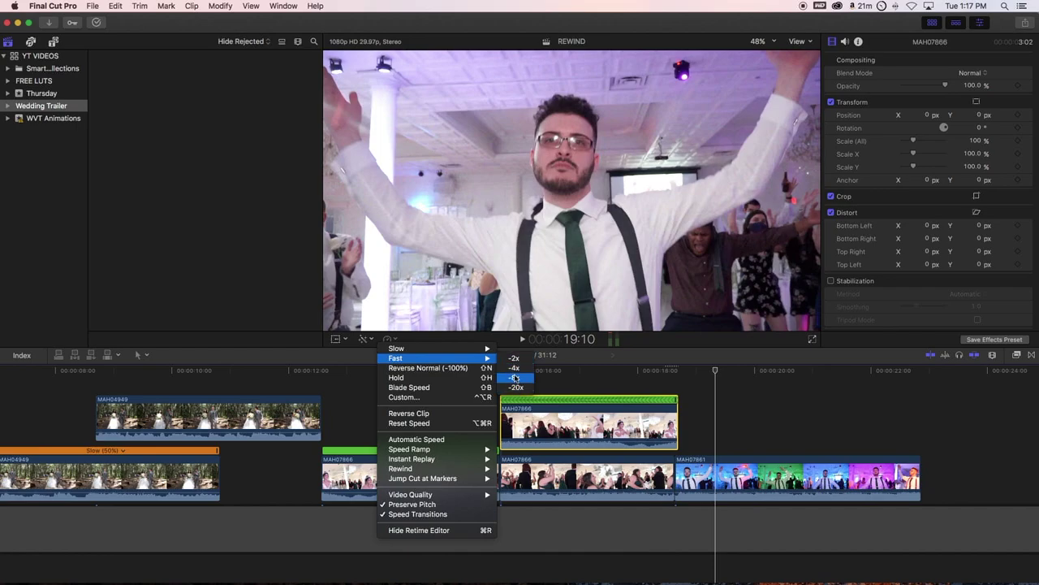
{"action": "left_click", "coordinate": [515, 378]}
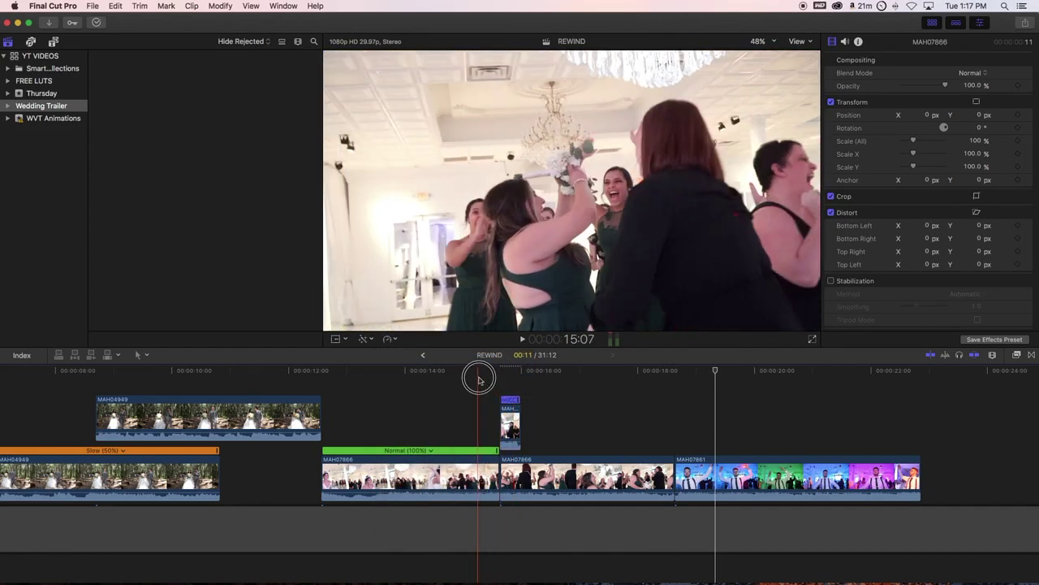
{"action": "key", "text": "super+4"}
{"action": "key", "text": "space"}
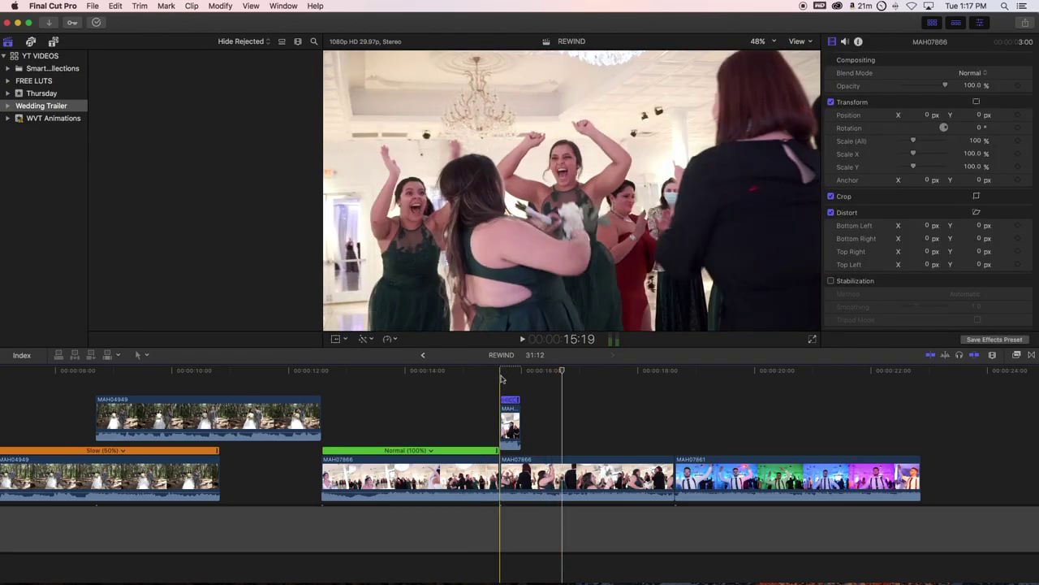
{"action": "left_click", "coordinate": [469, 385]}
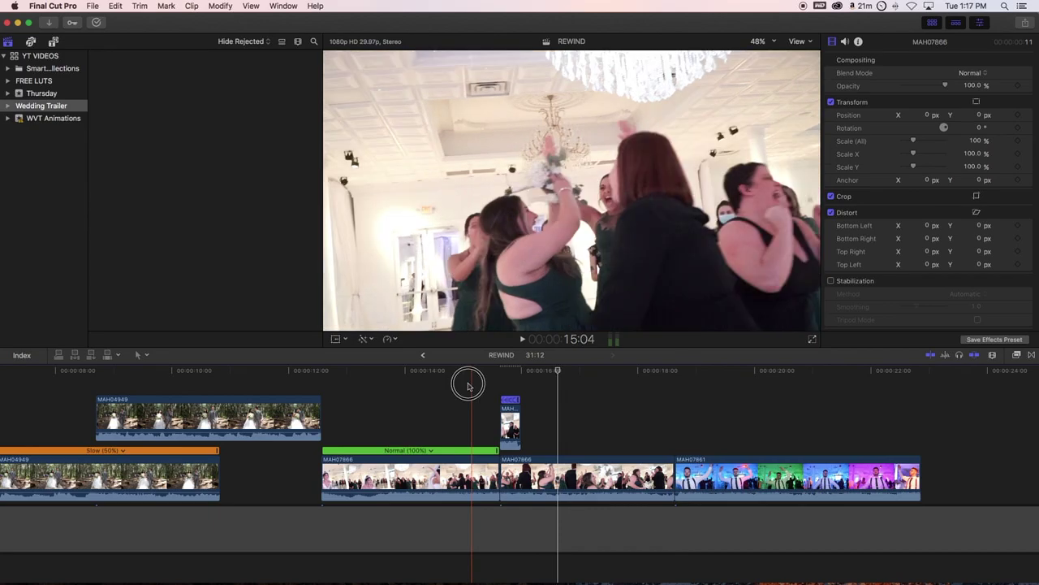
{"action": "left_click", "coordinate": [391, 339]}
{"action": "left_click", "coordinate": [412, 368]}
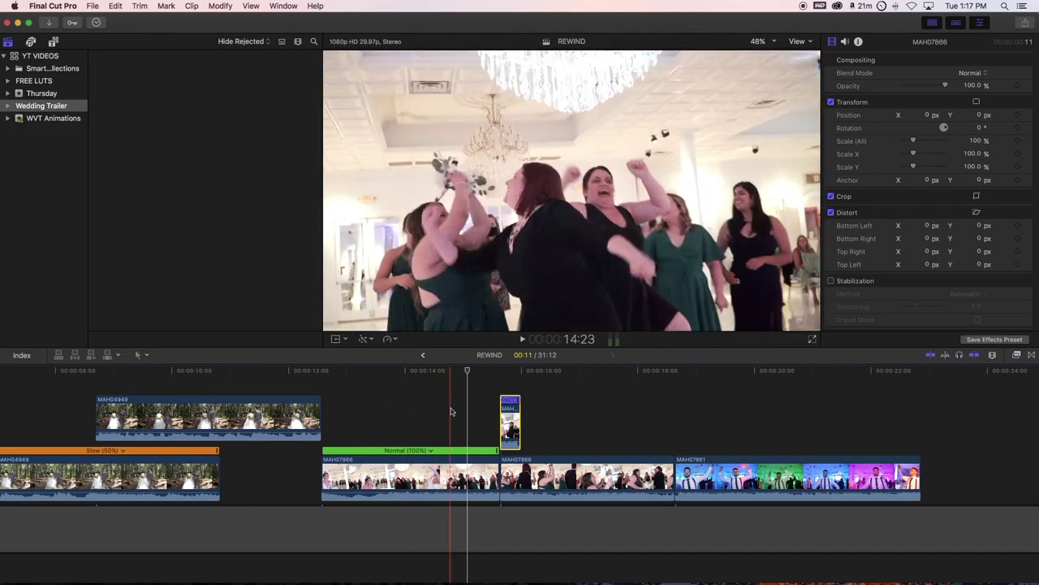
Blade the first MAH07866 clip at about 14 seconds with Command-B and select the right piece.
{"action": "key", "text": "space"}
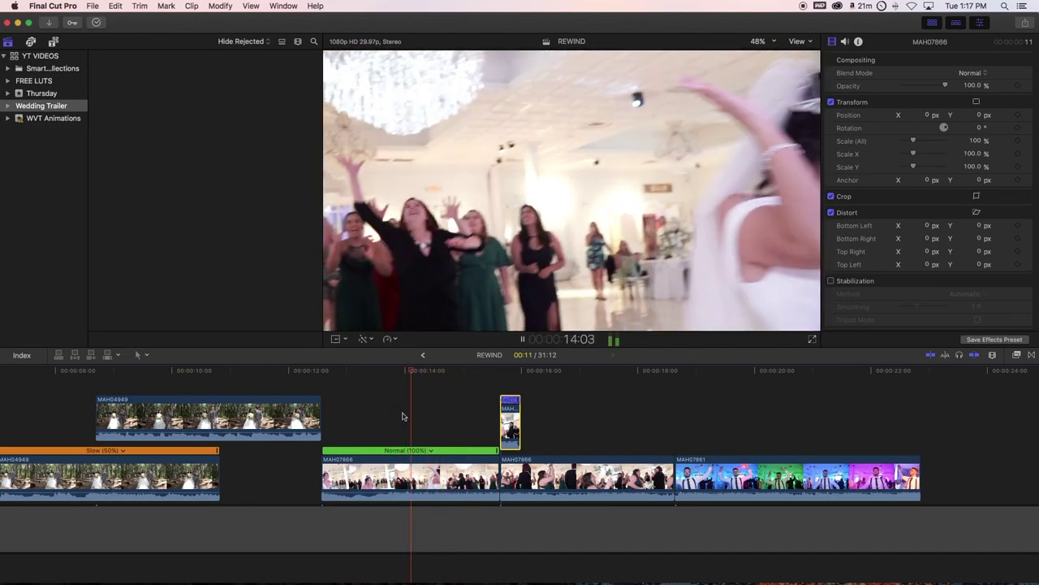
{"action": "key", "text": "space"}
{"action": "left_click", "coordinate": [427, 471]}
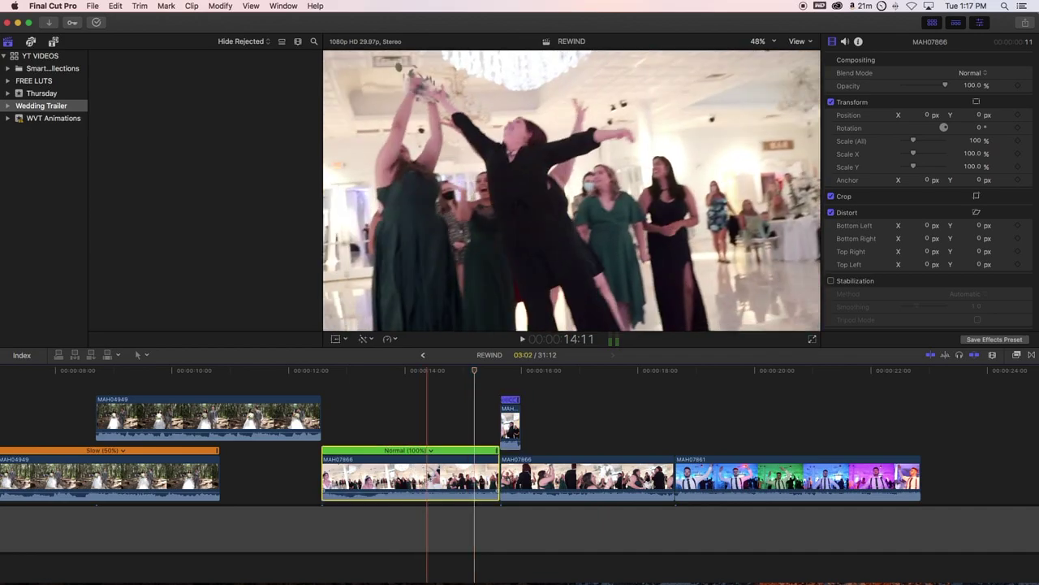
{"action": "key", "text": "space"}
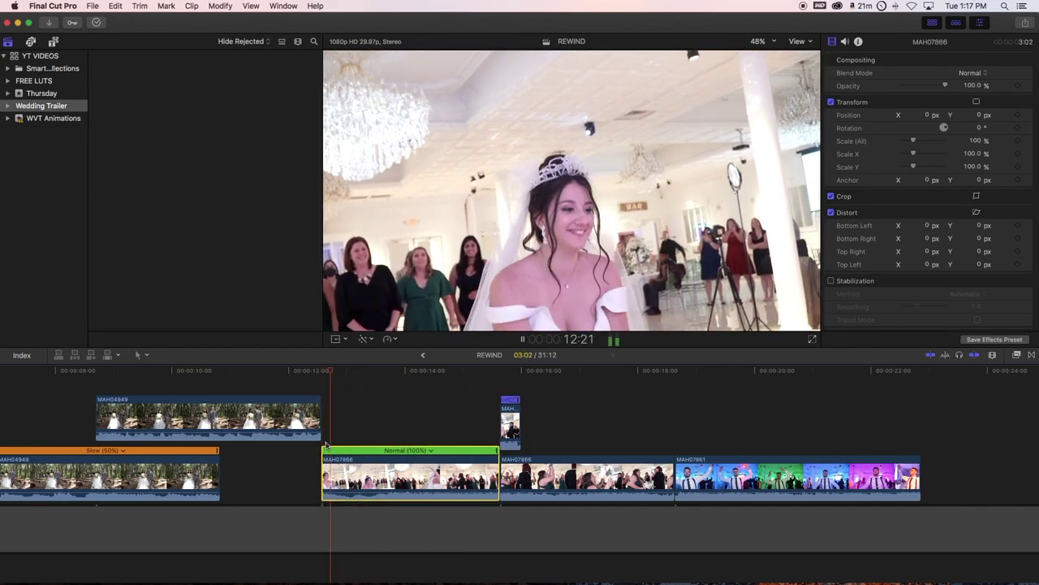
{"action": "key", "text": "space"}
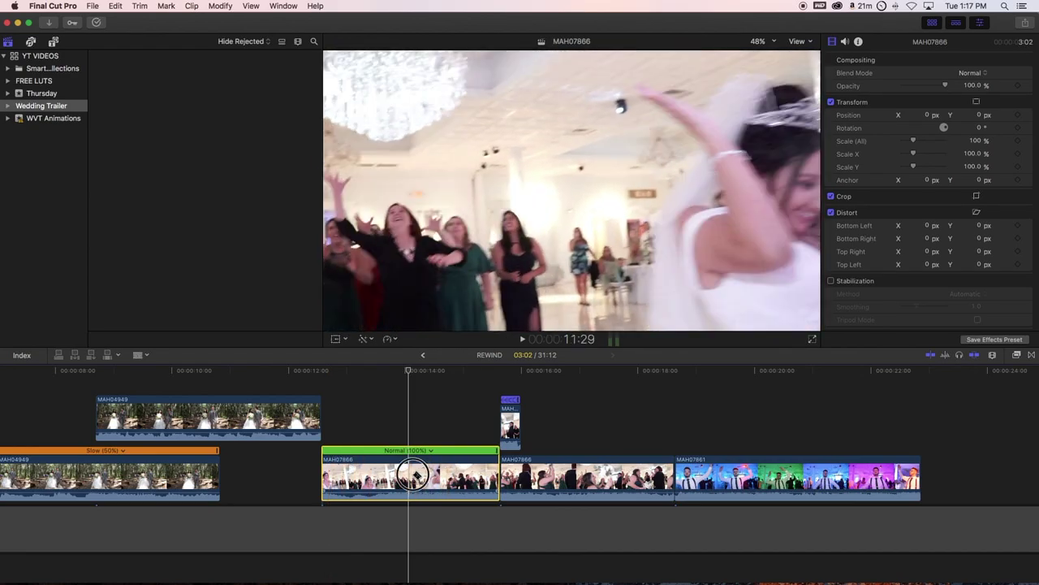
{"action": "key", "text": "super+b"}
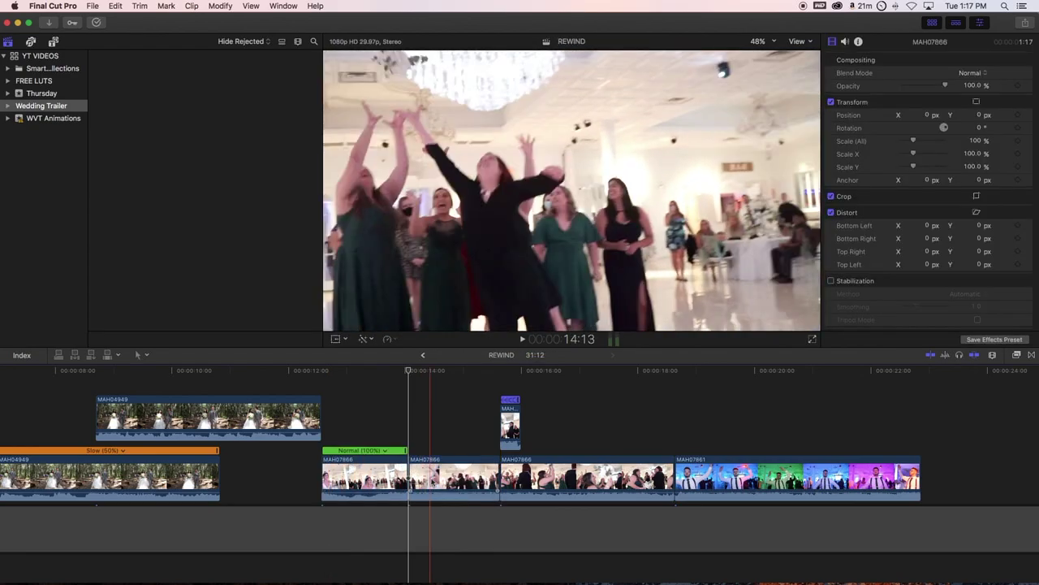
{"action": "left_click", "coordinate": [431, 470]}
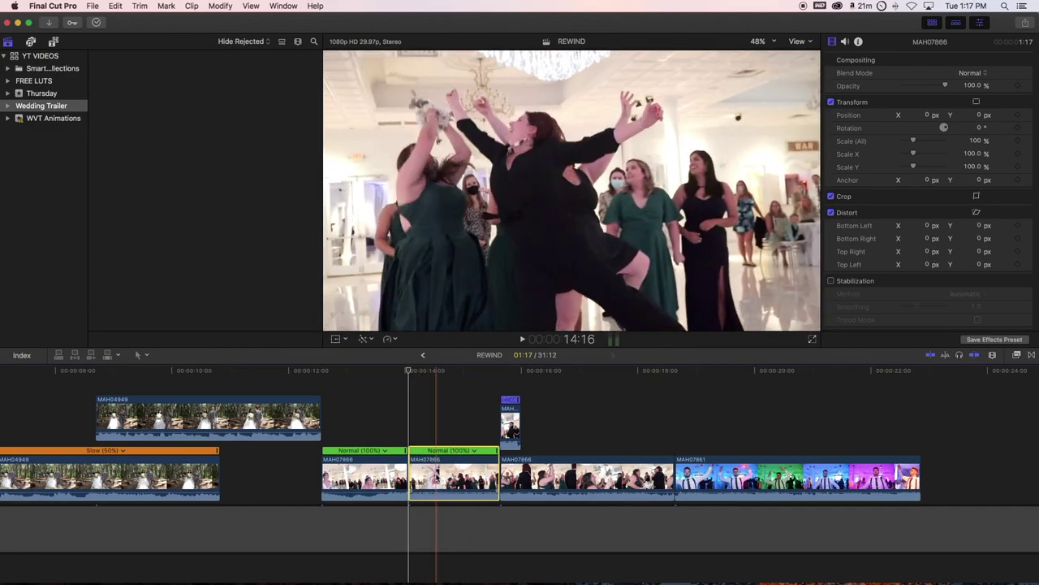
Select the next MAH07866 clip, show its retime controls, and replay the section up to the cut.
{"action": "left_click", "coordinate": [623, 472]}
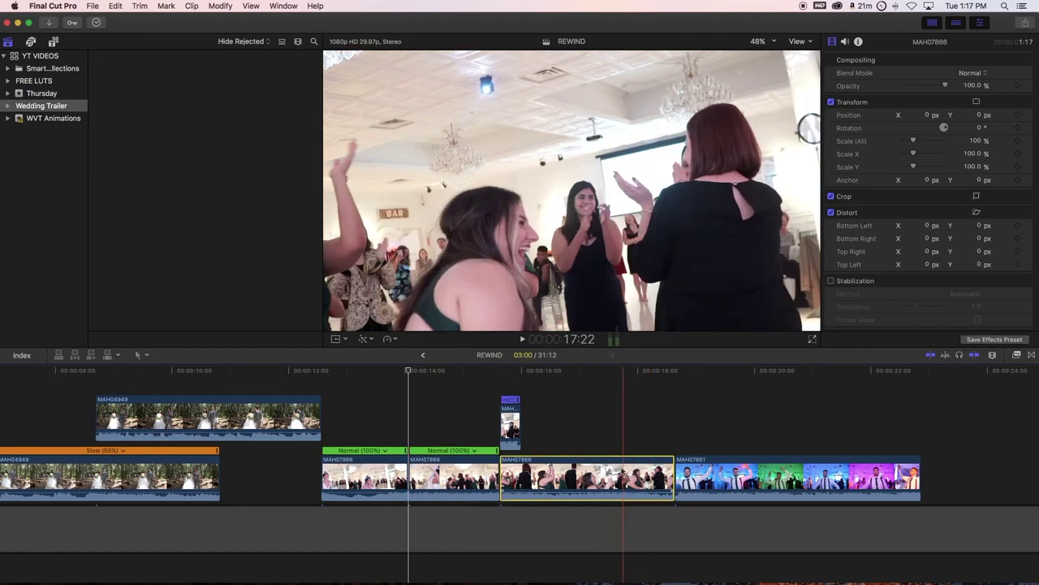
{"action": "key", "text": "super+r"}
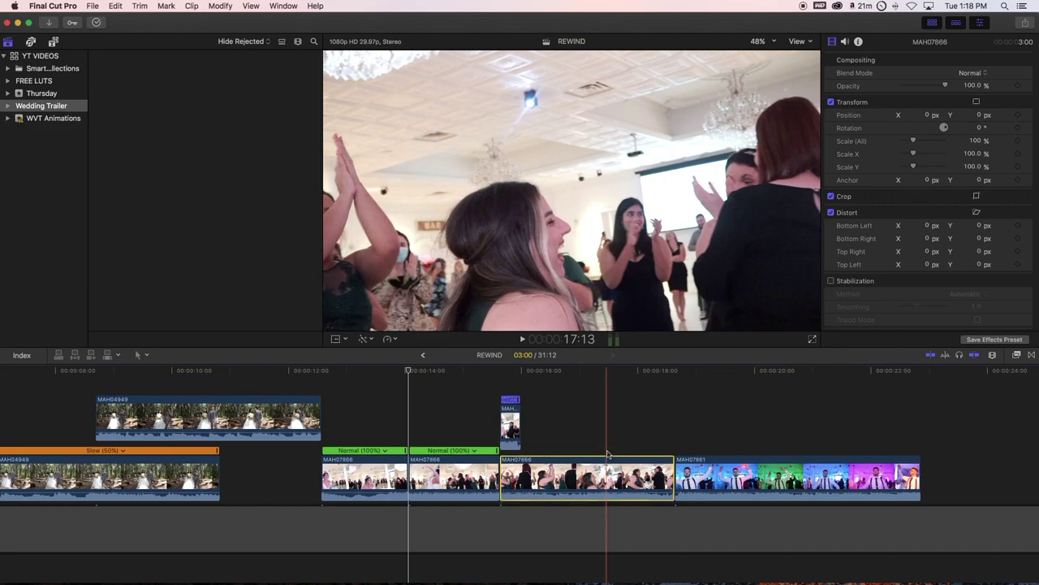
{"action": "left_click", "coordinate": [608, 453]}
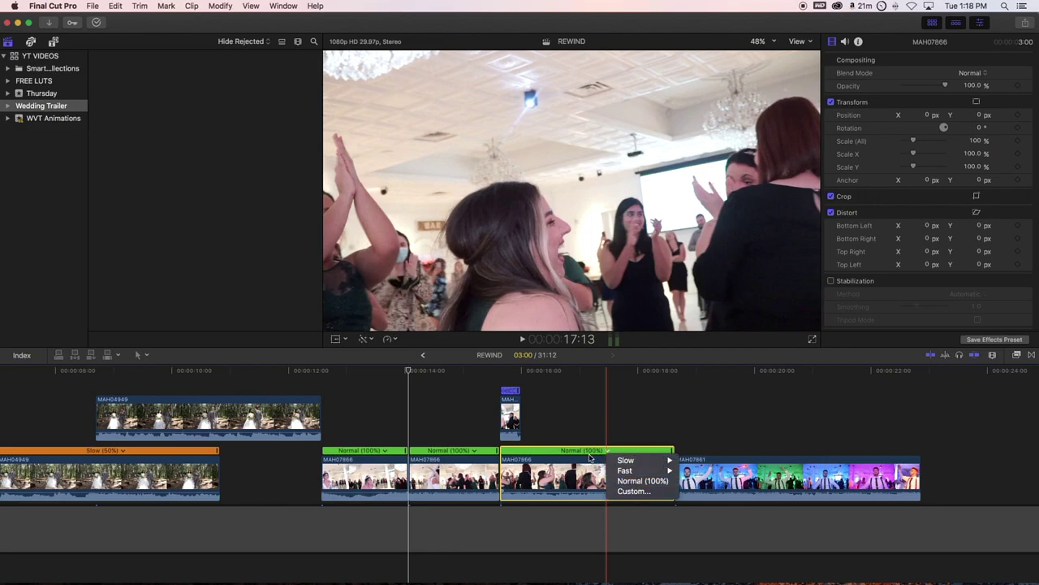
{"action": "left_click", "coordinate": [592, 467]}
{"action": "key", "text": "super+r"}
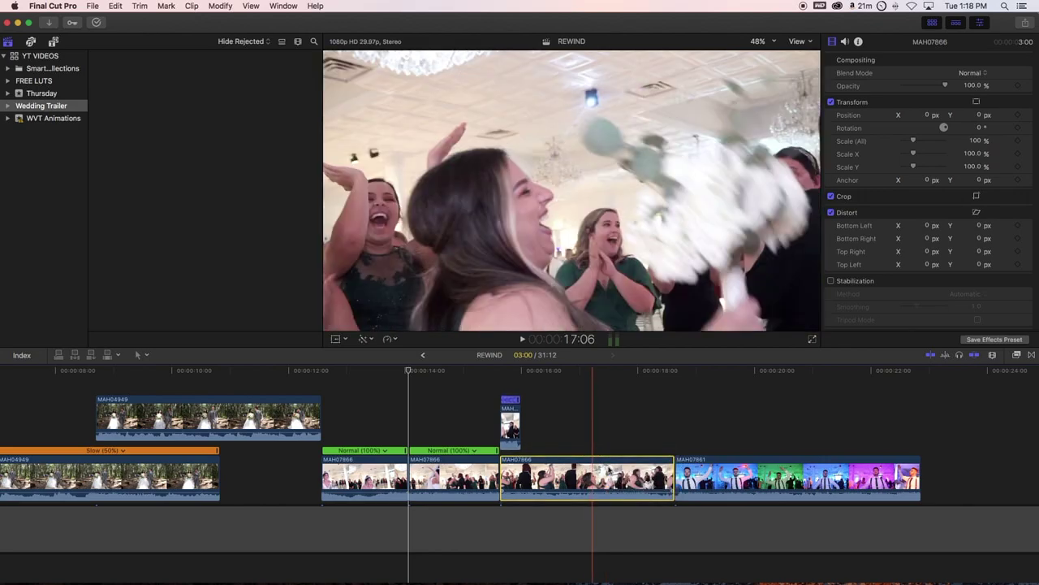
{"action": "key", "text": "super+r"}
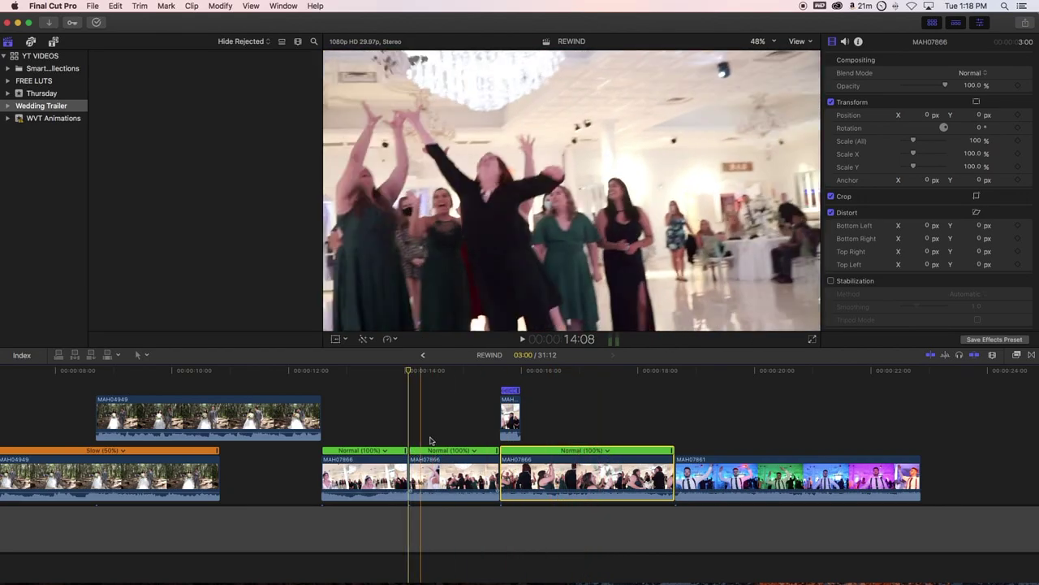
{"action": "key", "text": "space"}
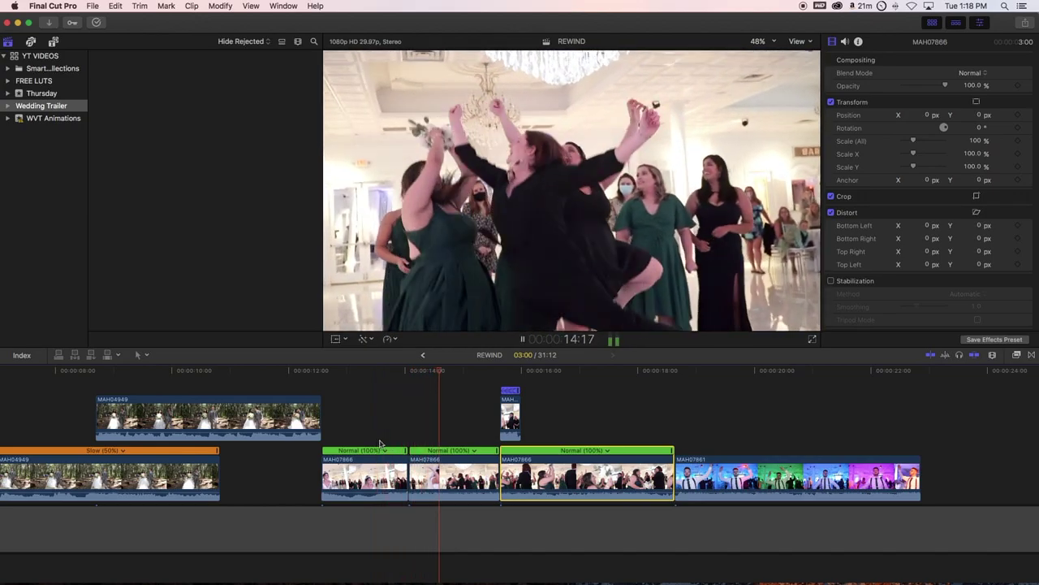
{"action": "key", "text": "space"}
{"action": "key", "text": "space"}
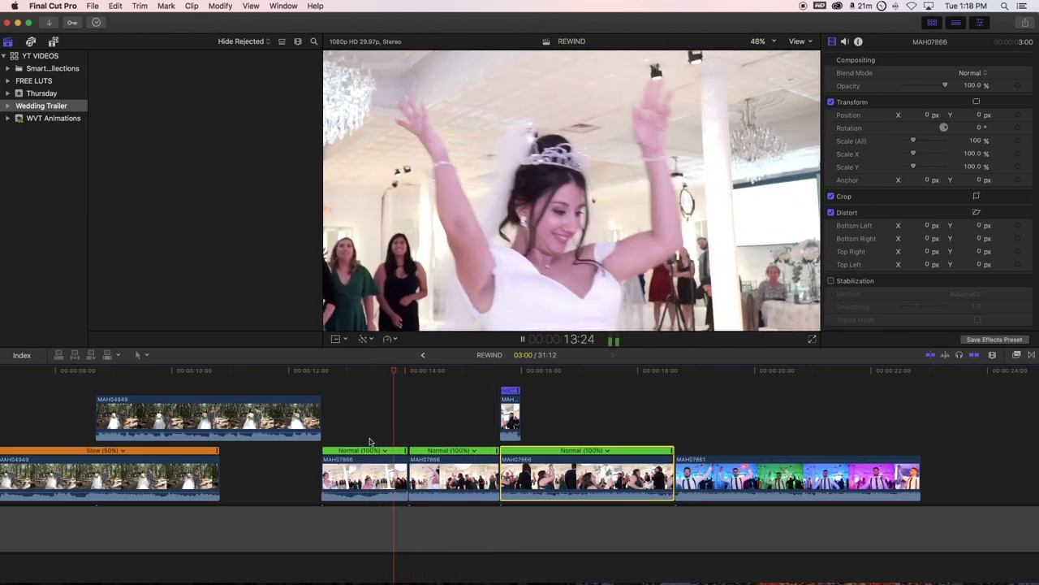
{"action": "key", "text": "space"}
Slow the middle bouquet-toss piece to 50% and slide the Normal-speed MAH07866 clip left above it.
{"action": "left_click", "coordinate": [444, 475]}
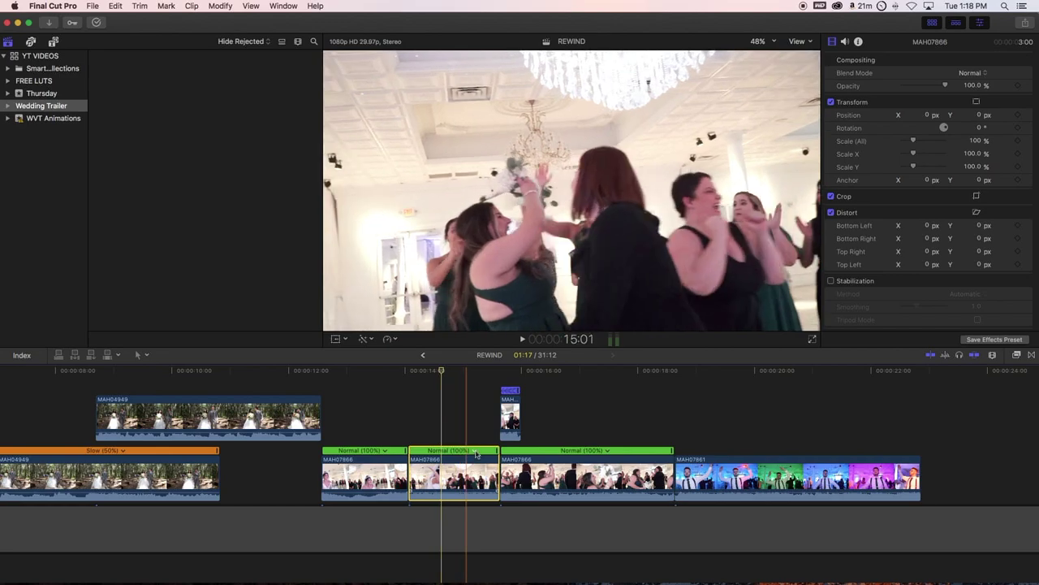
{"action": "left_click", "coordinate": [474, 450]}
{"action": "mouse_move", "coordinate": [487, 461]}
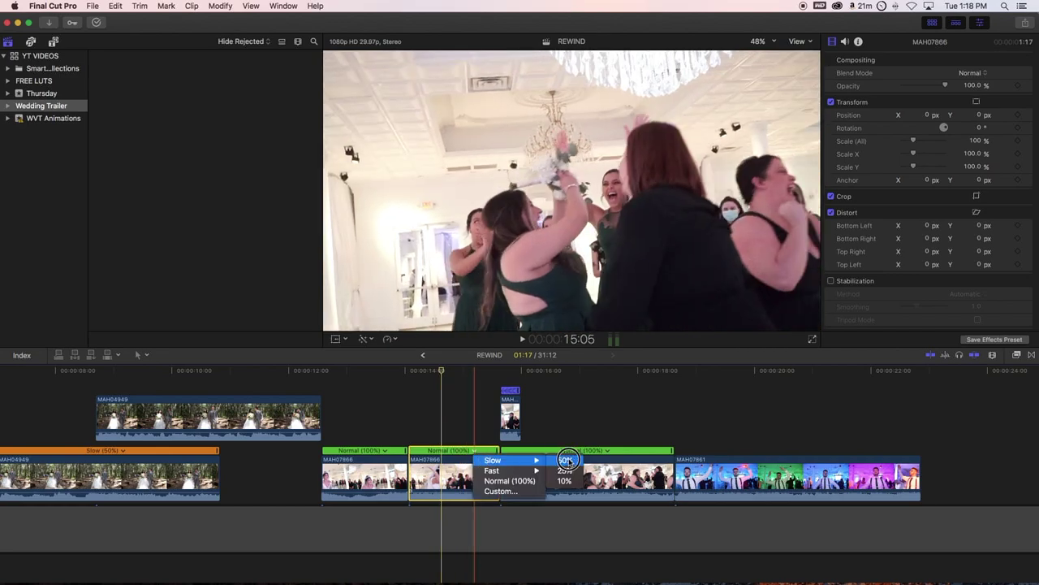
{"action": "left_click", "coordinate": [566, 461]}
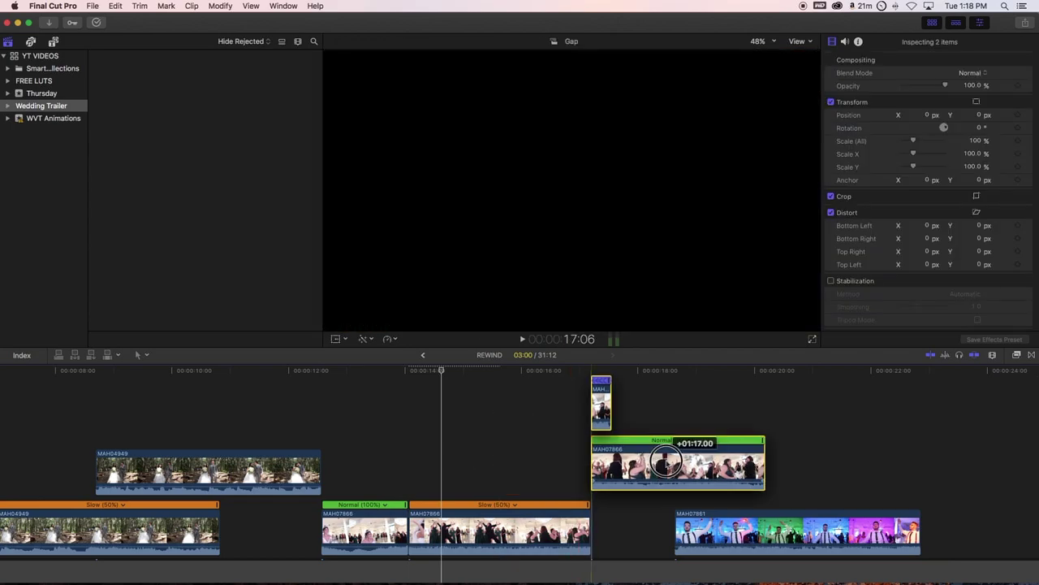
{"action": "left_click", "coordinate": [541, 462]}
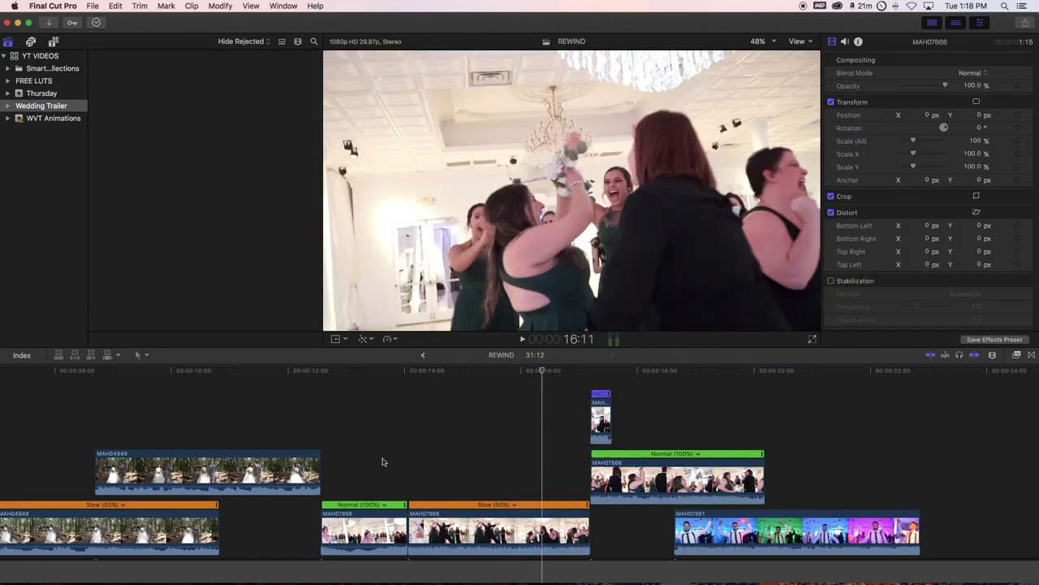
{"action": "left_click_drag", "start_coordinate": [684, 477], "coordinate": [536, 479]}
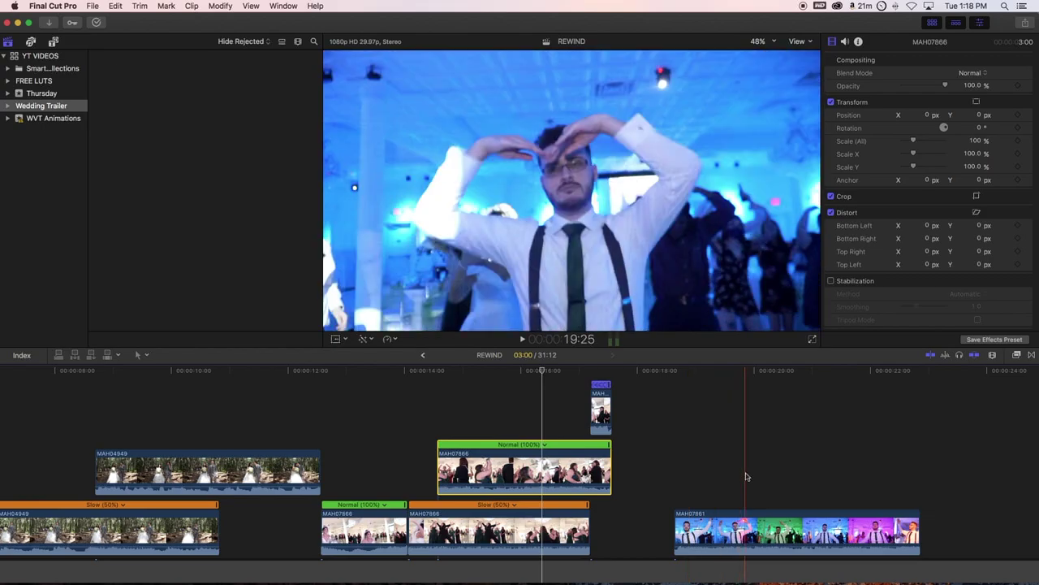
Stop the playhead near the 20-second mark in MAH07861 and blade the clip there with Command-B.
{"action": "scroll", "coordinate": [693, 472], "scroll_direction": "right", "scroll_amount": 3}
{"action": "left_click", "coordinate": [693, 472]}
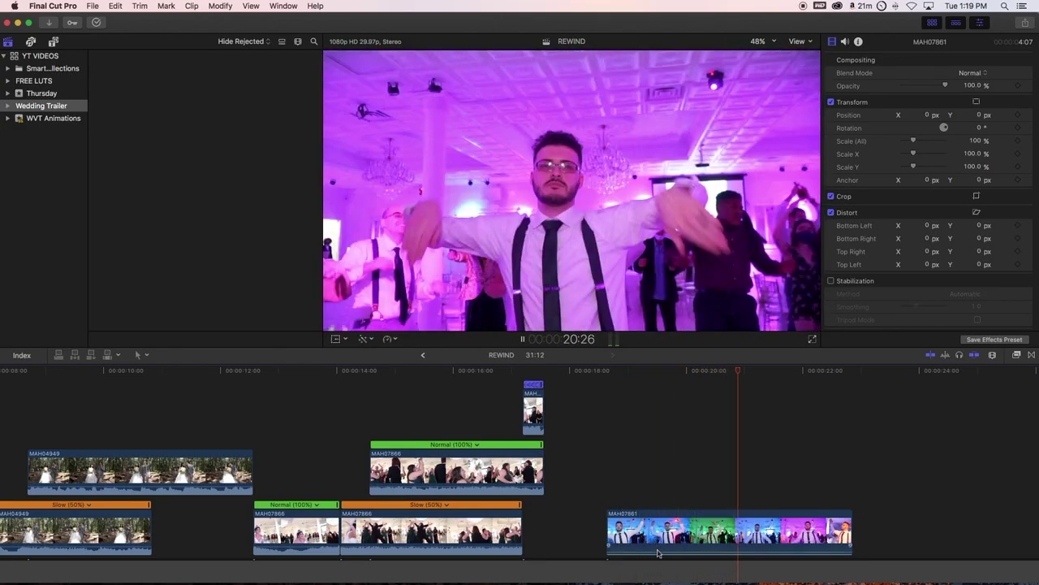
{"action": "key", "text": "space"}
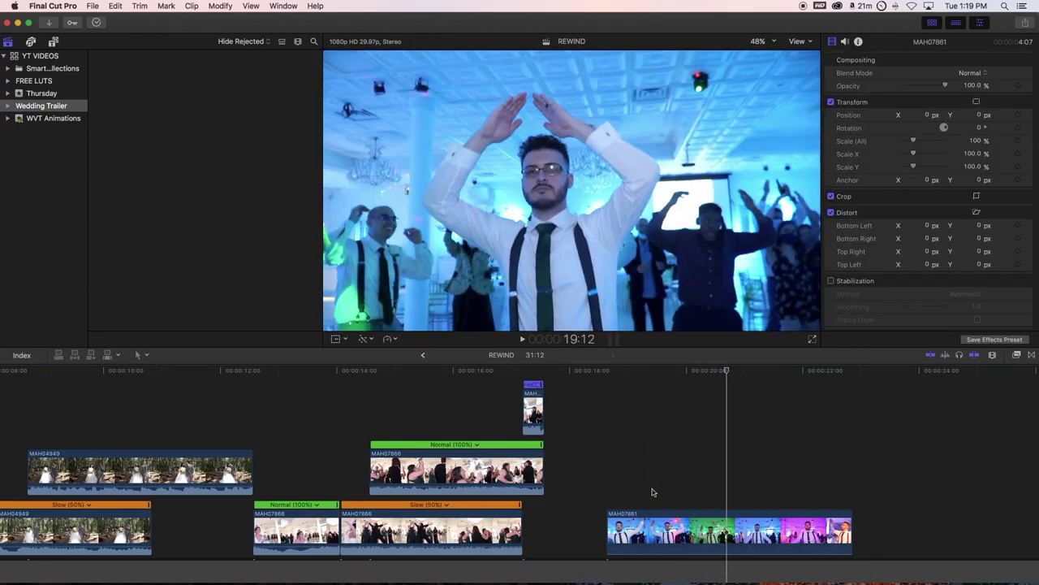
{"action": "key", "text": "super+b"}
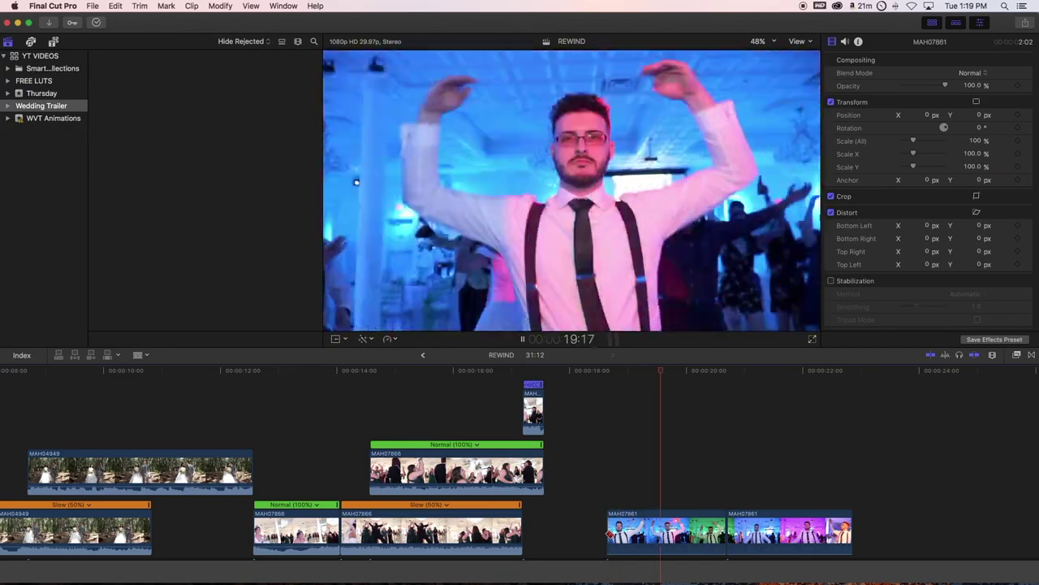
Blade MAH07861 a second time and select the short new middle section, showing its Normal (100%) speed.
{"action": "key", "text": "space"}
{"action": "left_click", "coordinate": [656, 532]}
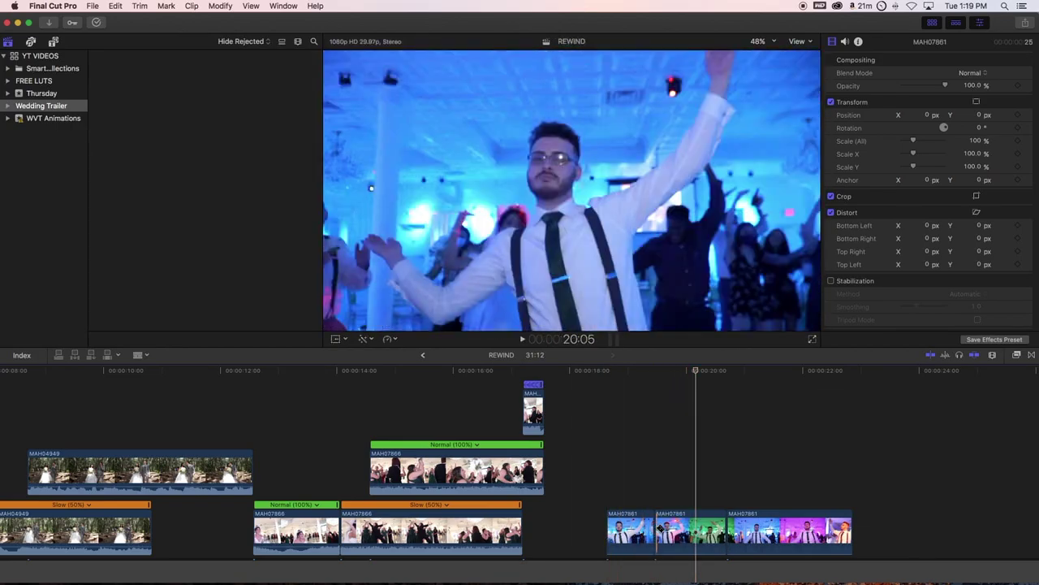
{"action": "key", "text": "a"}
{"action": "left_click", "coordinate": [679, 530]}
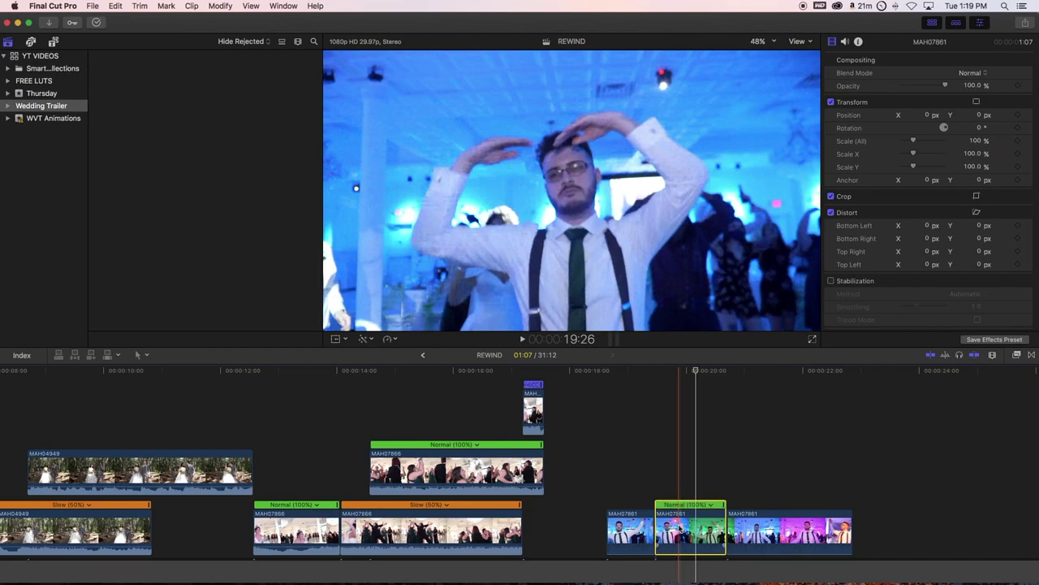
{"action": "key", "text": "super+r"}
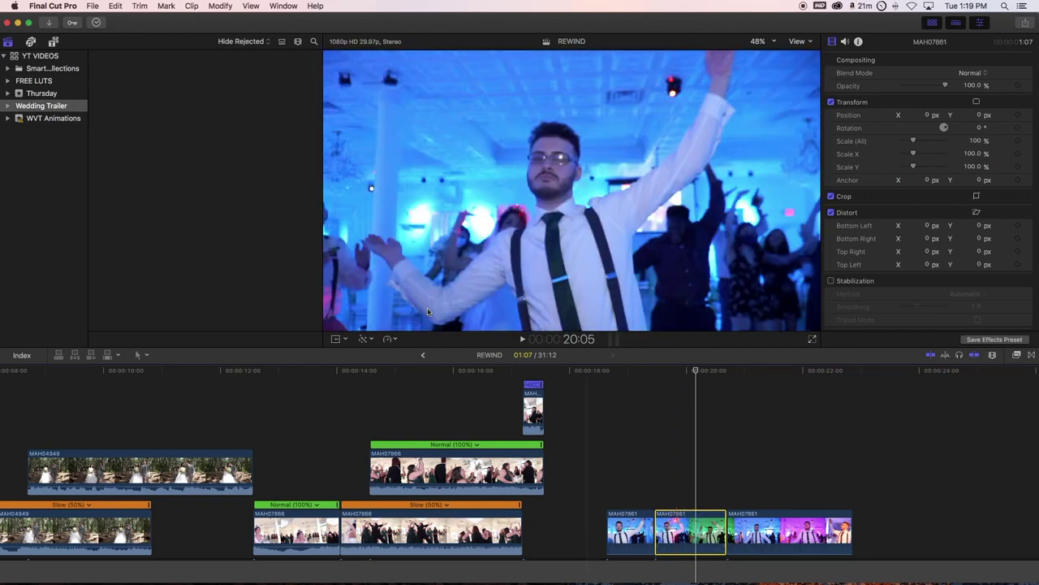
{"action": "left_click", "coordinate": [390, 339]}
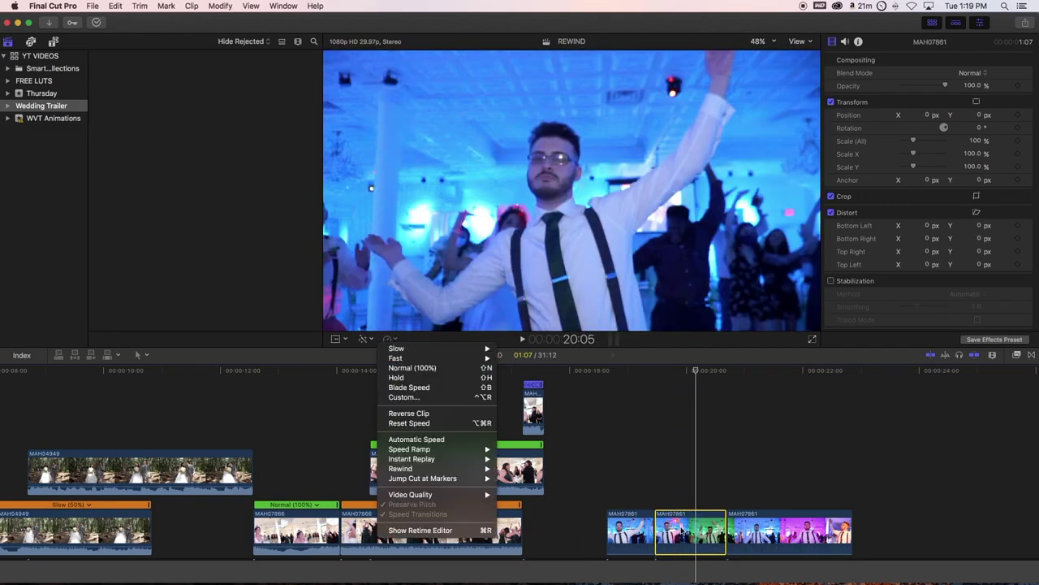
{"action": "key", "text": "Escape"}
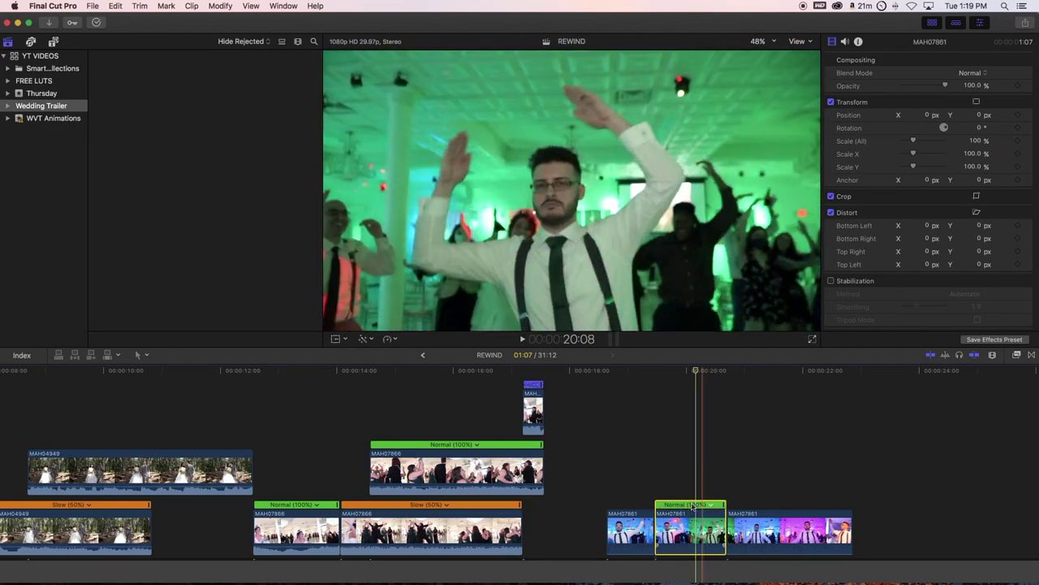
{"action": "scroll", "coordinate": [711, 508], "scroll_direction": "up", "scroll_amount": 5}
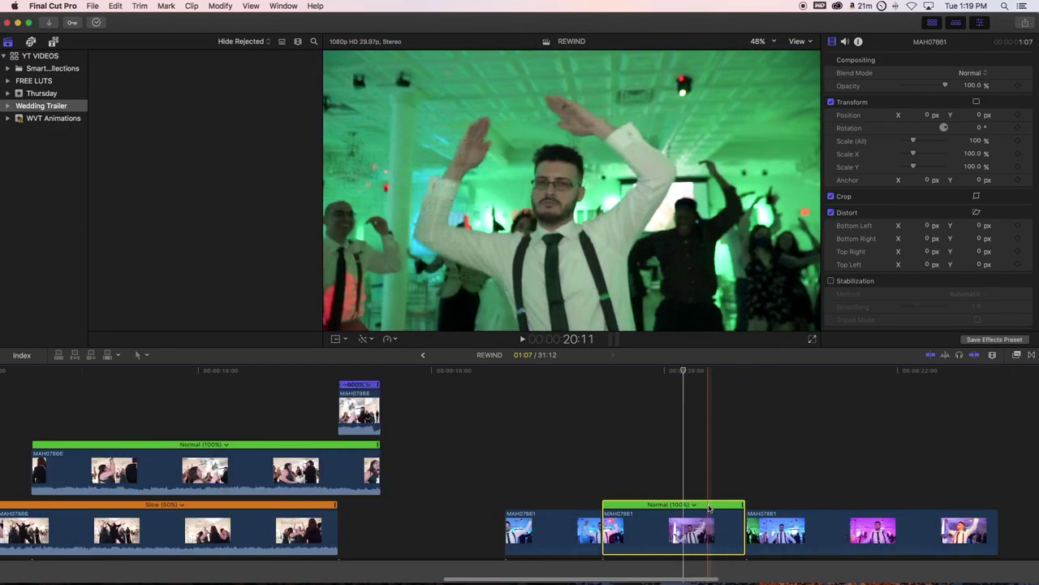
Use Custom Speed to set the middle MAH07861 piece to Reverse at a 50% rate.
{"action": "left_click", "coordinate": [669, 506]}
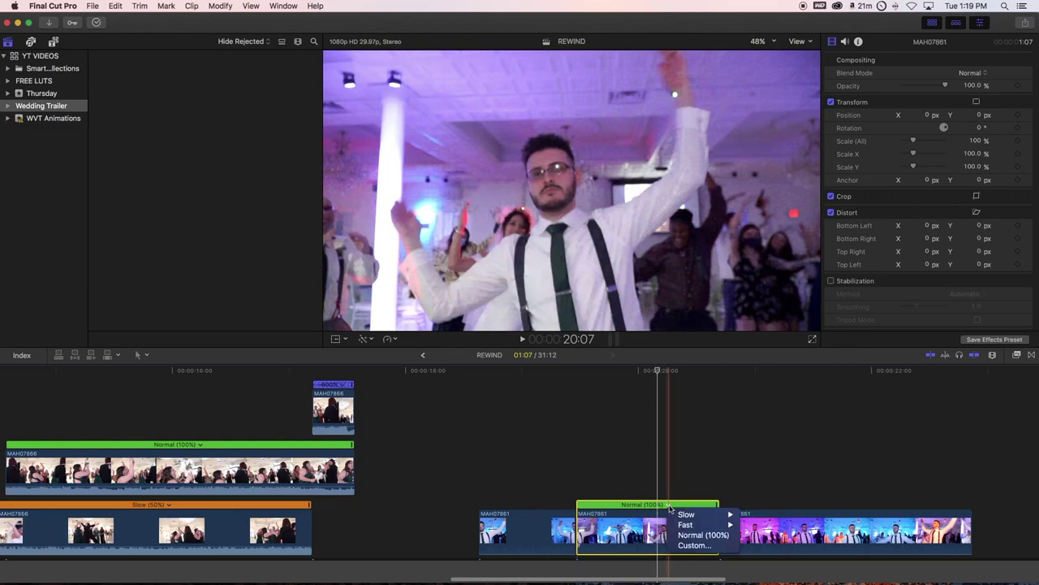
{"action": "mouse_move", "coordinate": [674, 517]}
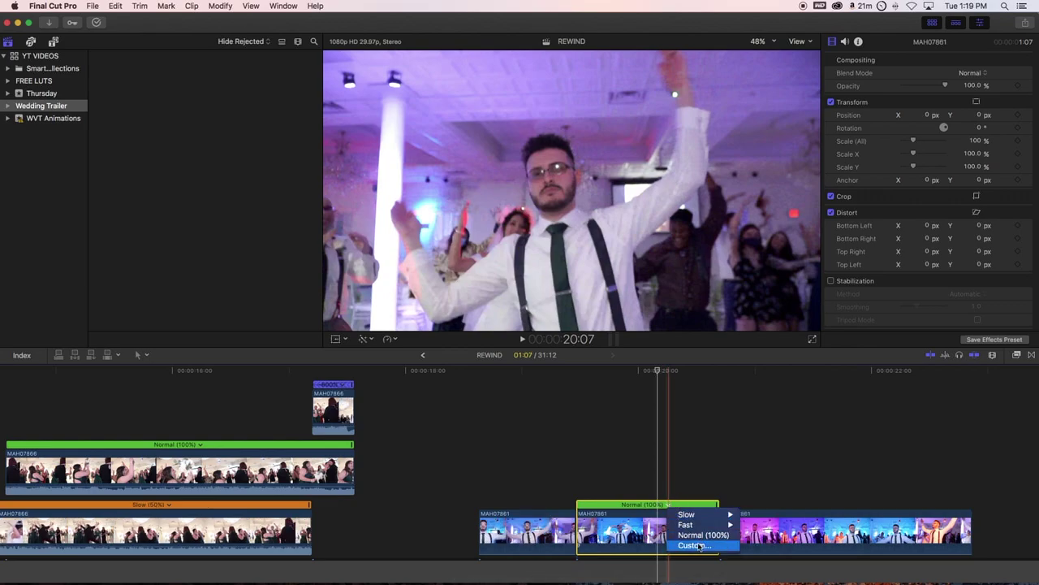
{"action": "left_click", "coordinate": [696, 545]}
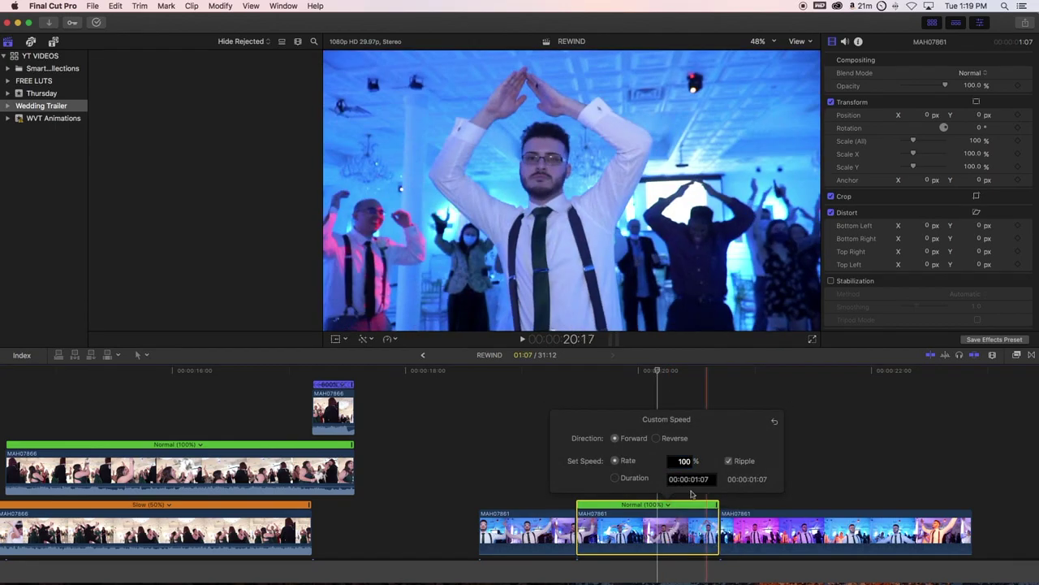
{"action": "left_click", "coordinate": [657, 439]}
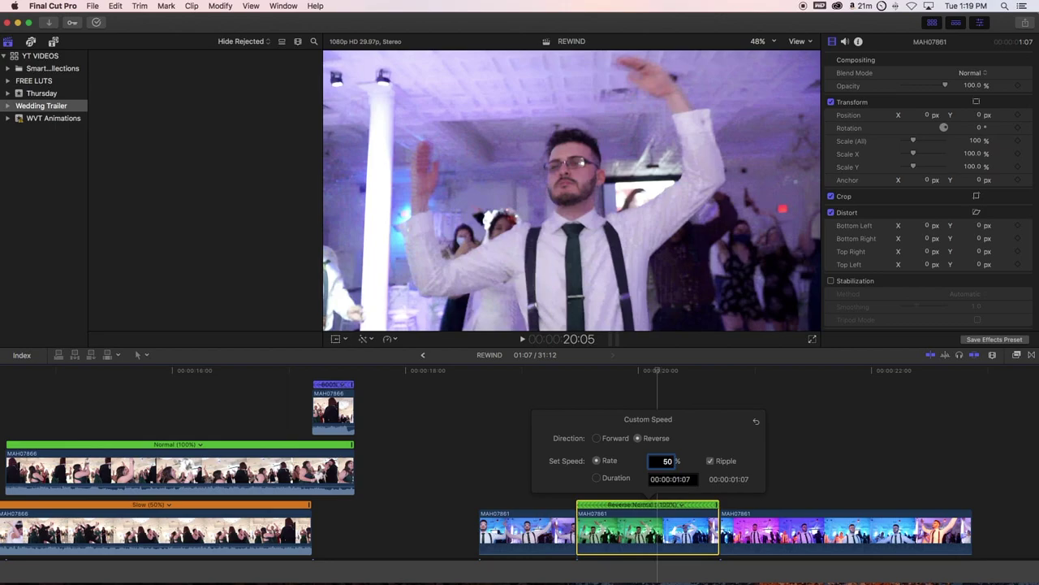
{"action": "key", "text": "Return"}
{"action": "left_click", "coordinate": [554, 483]}
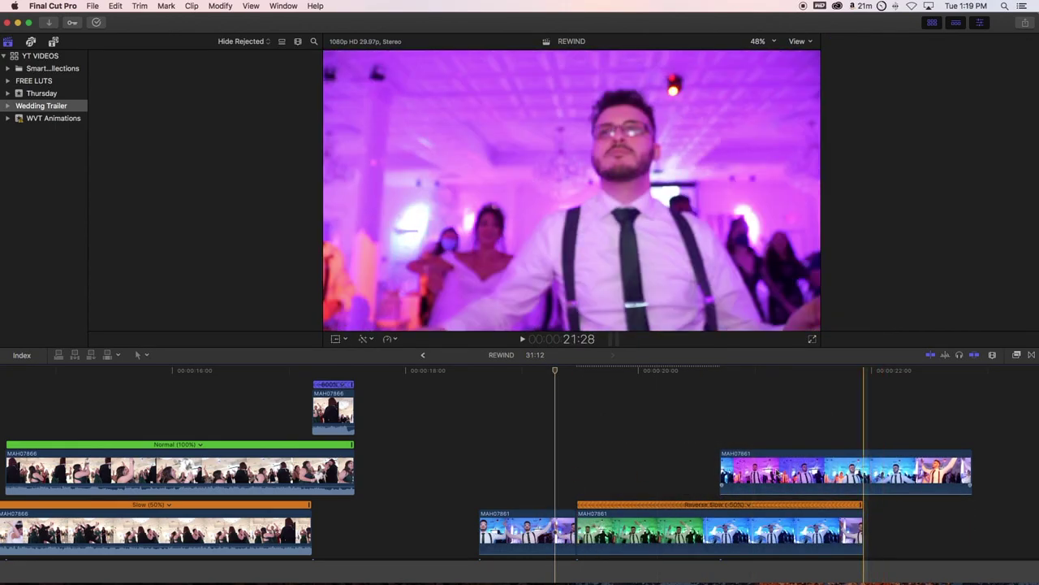
Drag the purple MAH07861 clip into the storyline after the Reverse Slow section and preview the rewind.
{"action": "left_click_drag", "start_coordinate": [784, 474], "coordinate": [929, 532]}
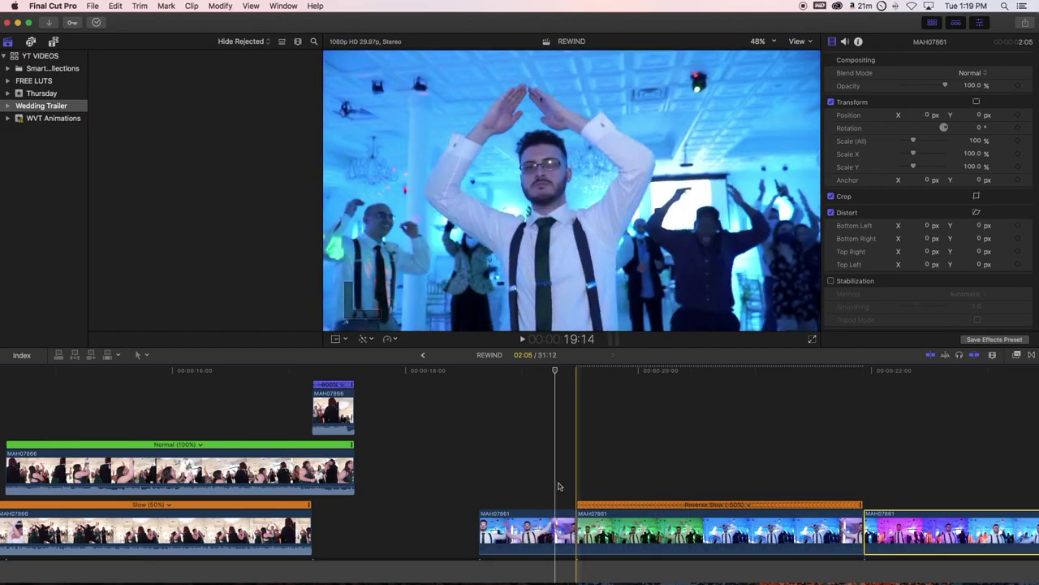
{"action": "key", "text": "space"}
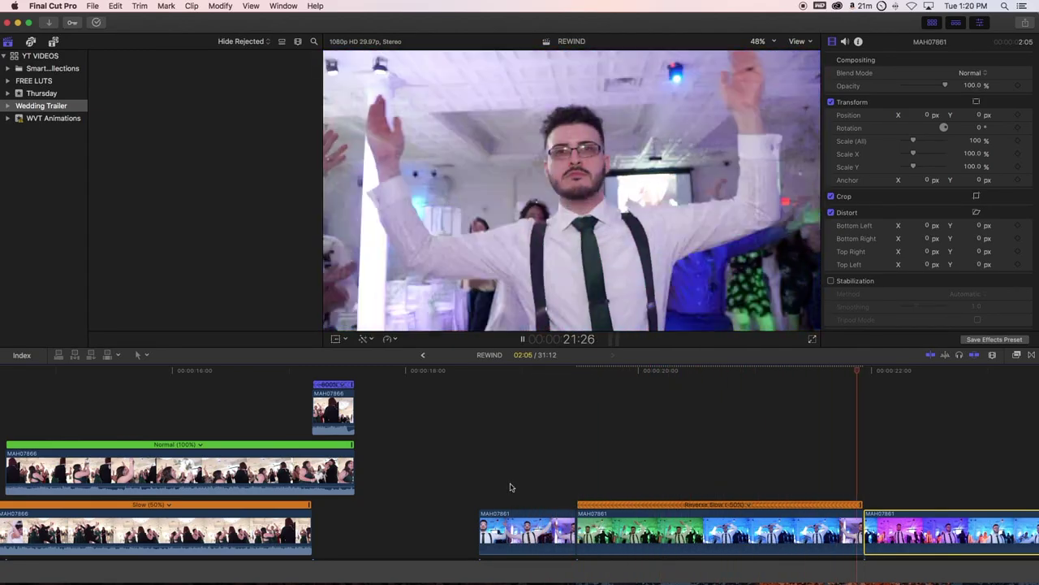
{"action": "key", "text": "space"}
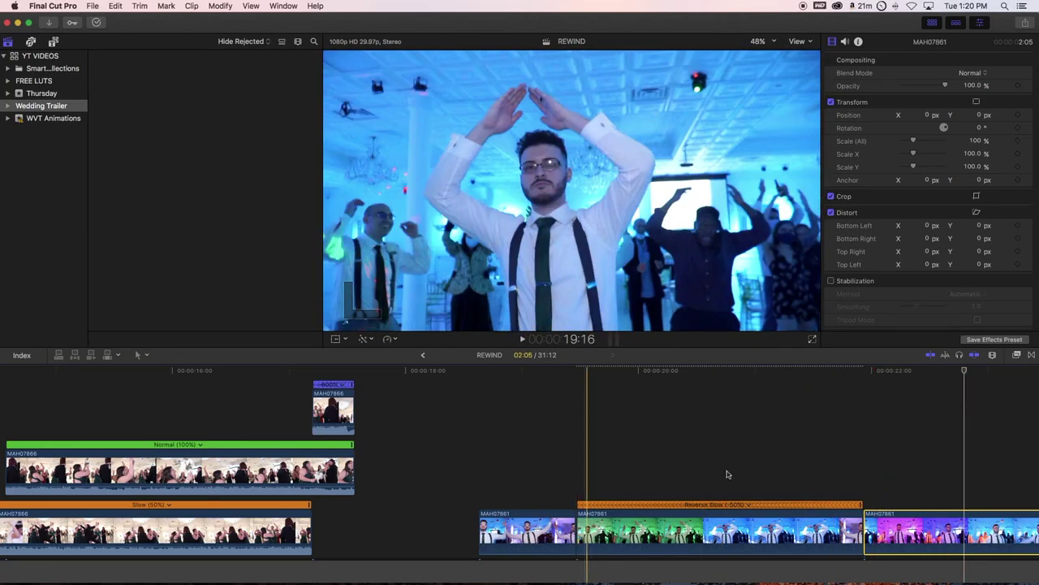
{"action": "left_click", "coordinate": [672, 530]}
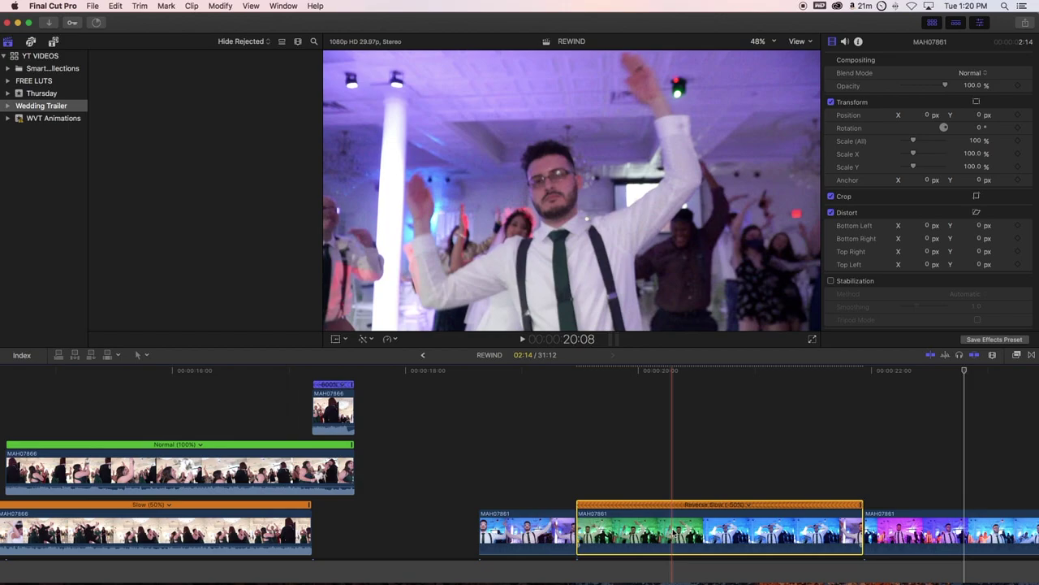
{"action": "key", "text": "super+minus"}
{"action": "key", "text": "super+minus"}
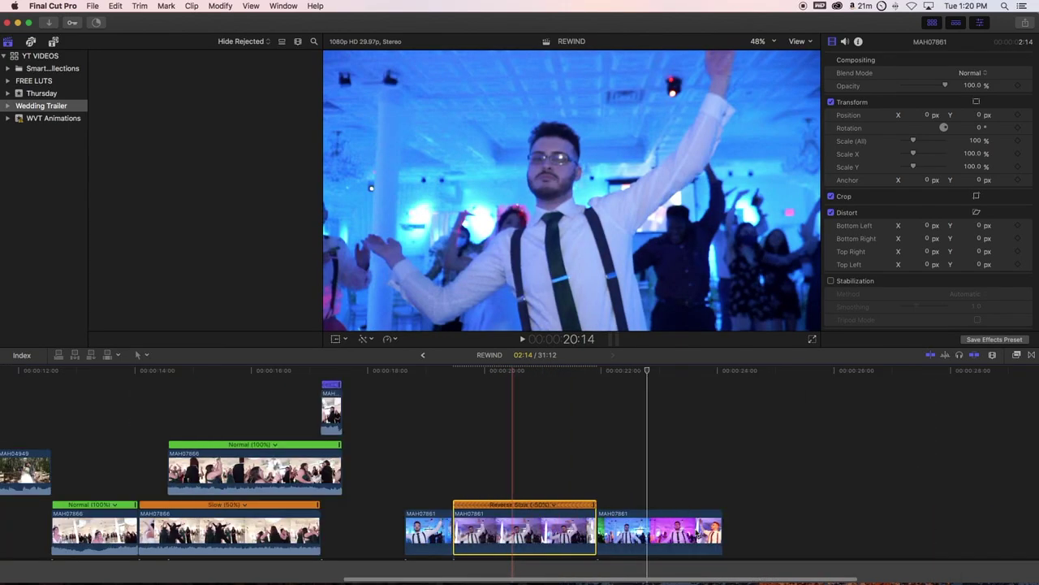
{"action": "scroll", "coordinate": [714, 534], "scroll_direction": "right", "scroll_amount": 2}
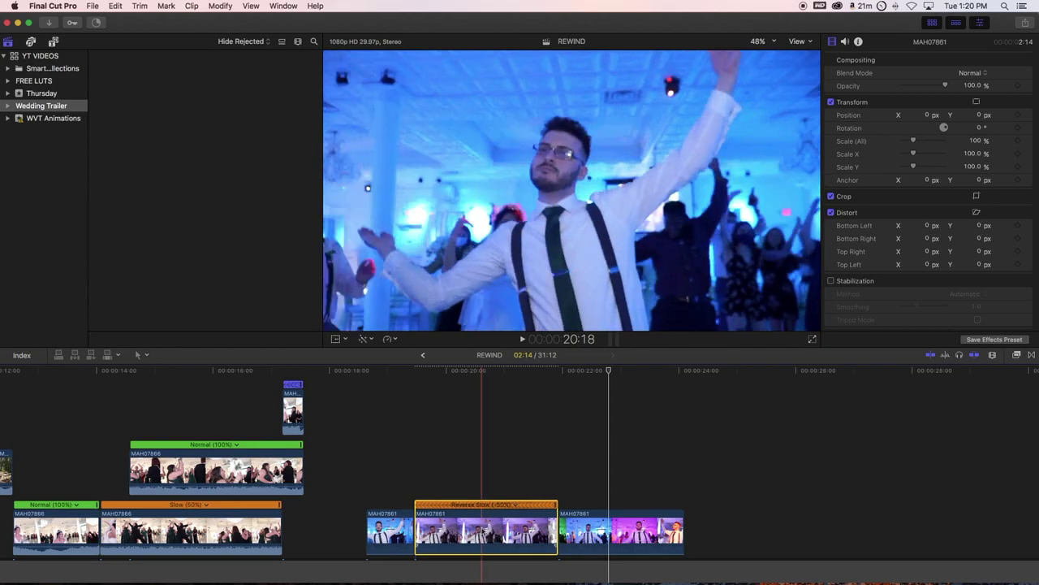
Duplicate the Reverse Slow section, move the purple clip after it, and set the first copy to Forward.
{"action": "left_click_drag", "start_coordinate": [459, 530], "coordinate": [601, 458]}
{"action": "left_click_drag", "start_coordinate": [604, 531], "coordinate": [748, 524]}
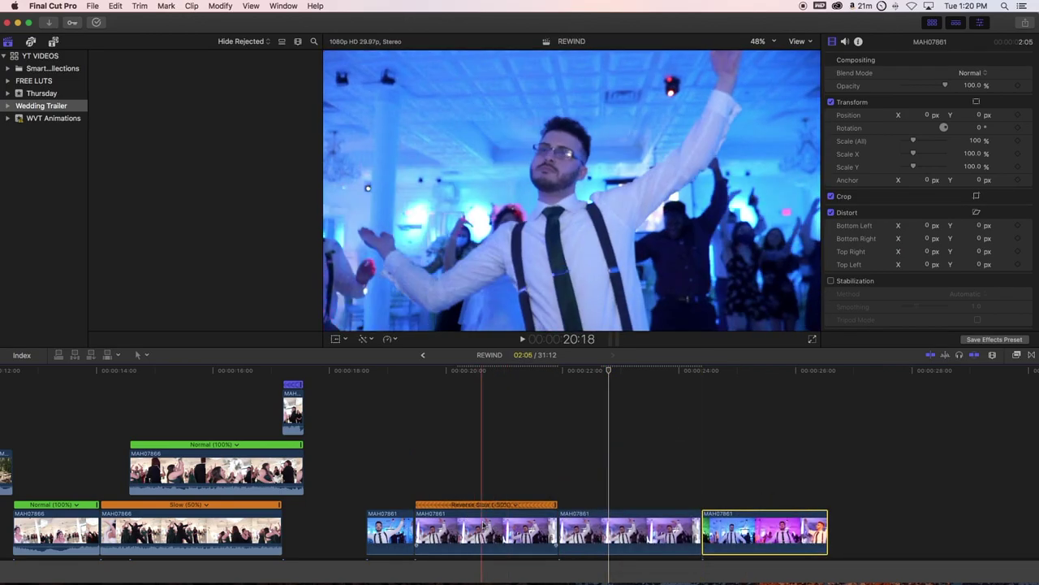
{"action": "left_click", "coordinate": [483, 526]}
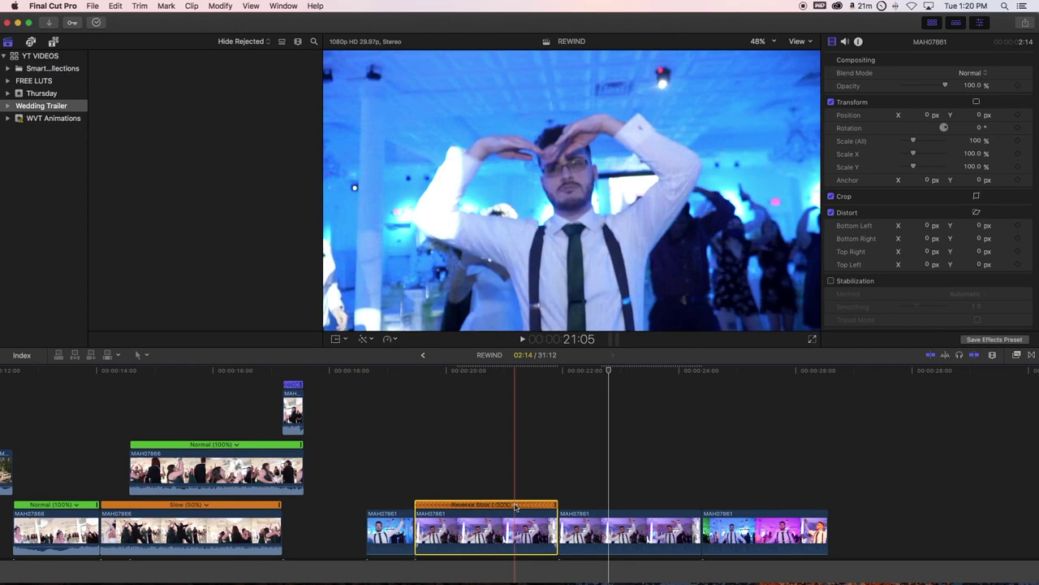
{"action": "left_click", "coordinate": [515, 505]}
{"action": "left_click", "coordinate": [542, 545]}
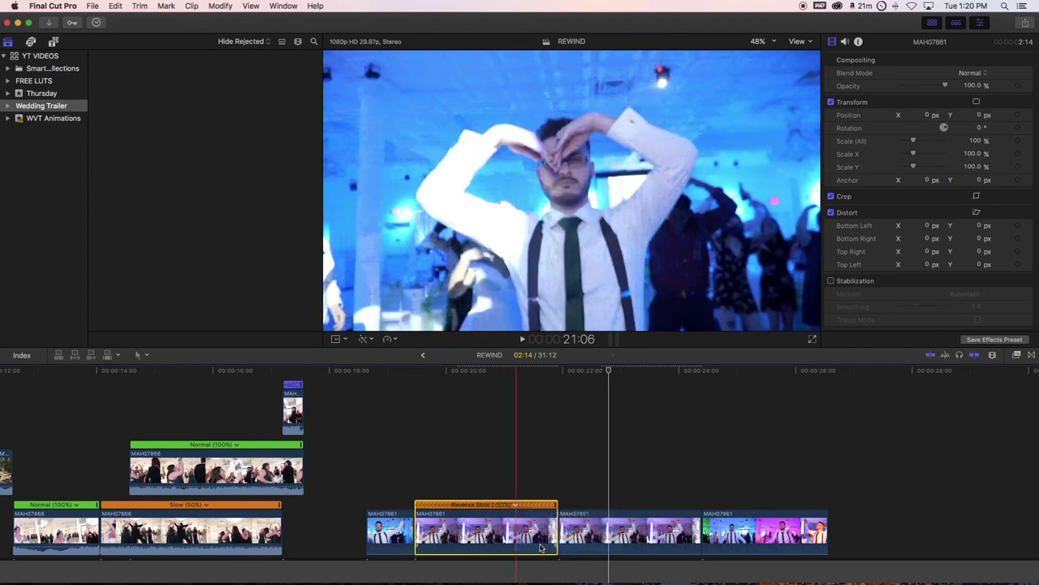
{"action": "left_click", "coordinate": [460, 440]}
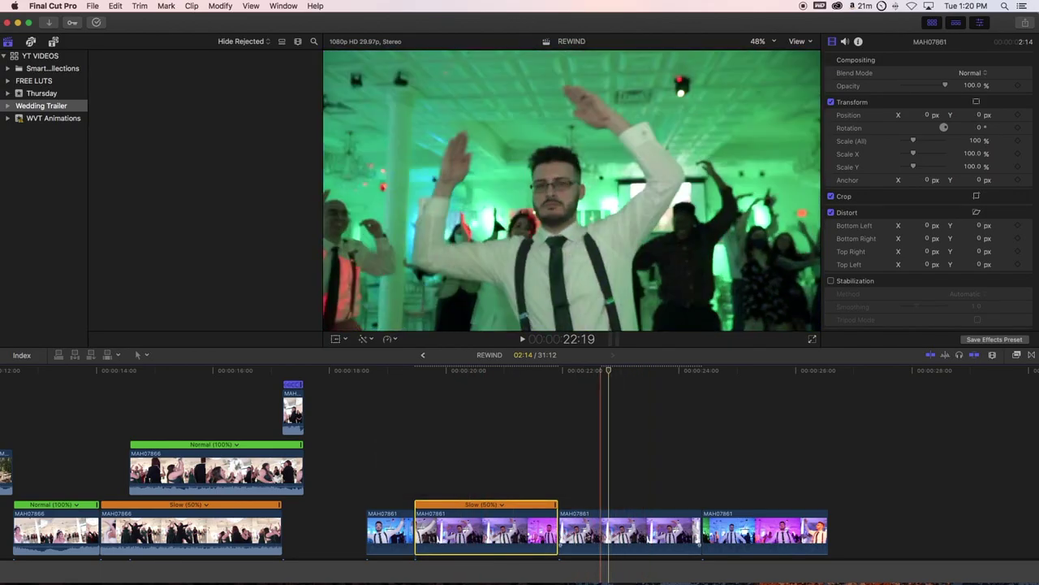
{"action": "left_click", "coordinate": [583, 529]}
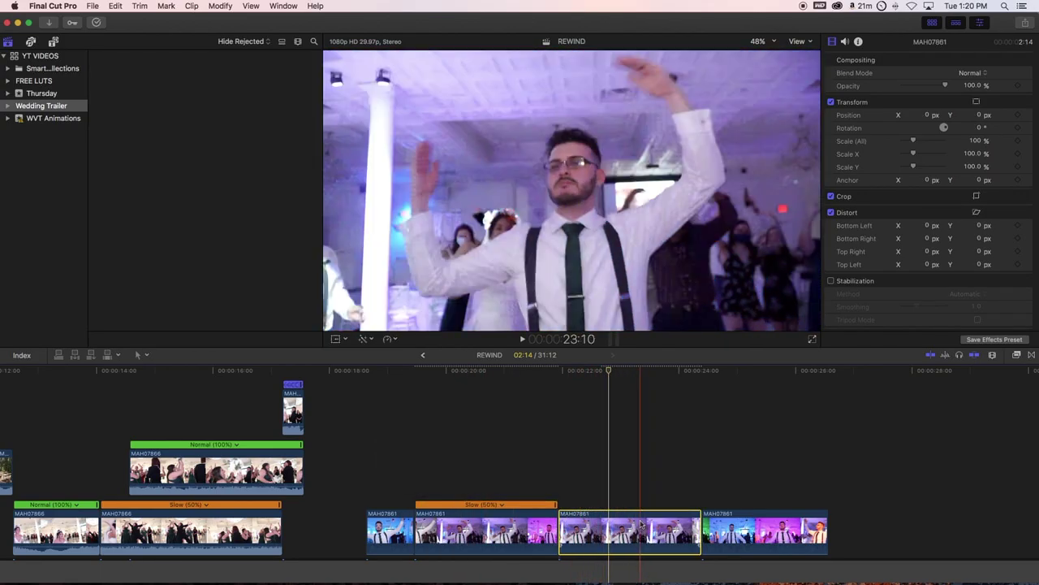